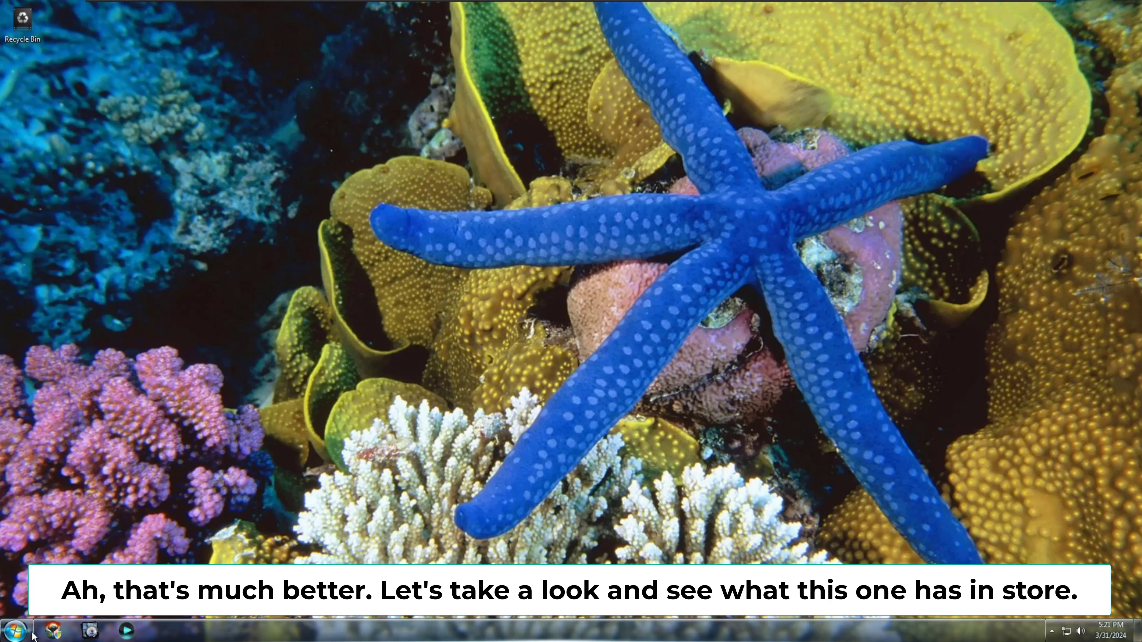
# Run winver to show the Windows version information and move its window to the middle of the desktop
pyautogui.click(15, 631)
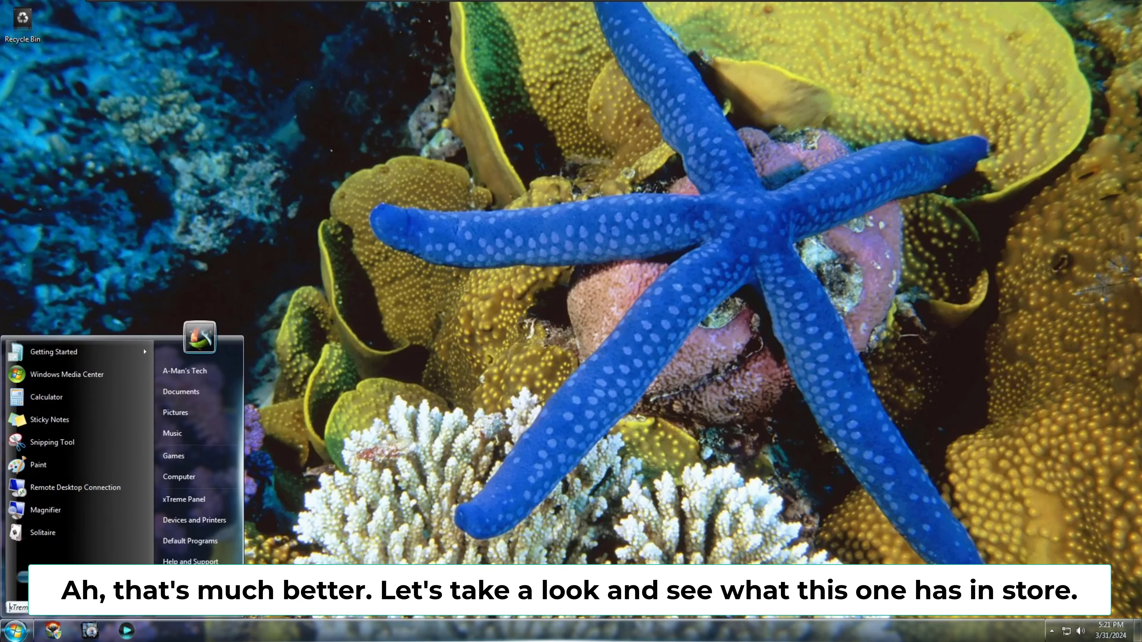
pyautogui.write('win')
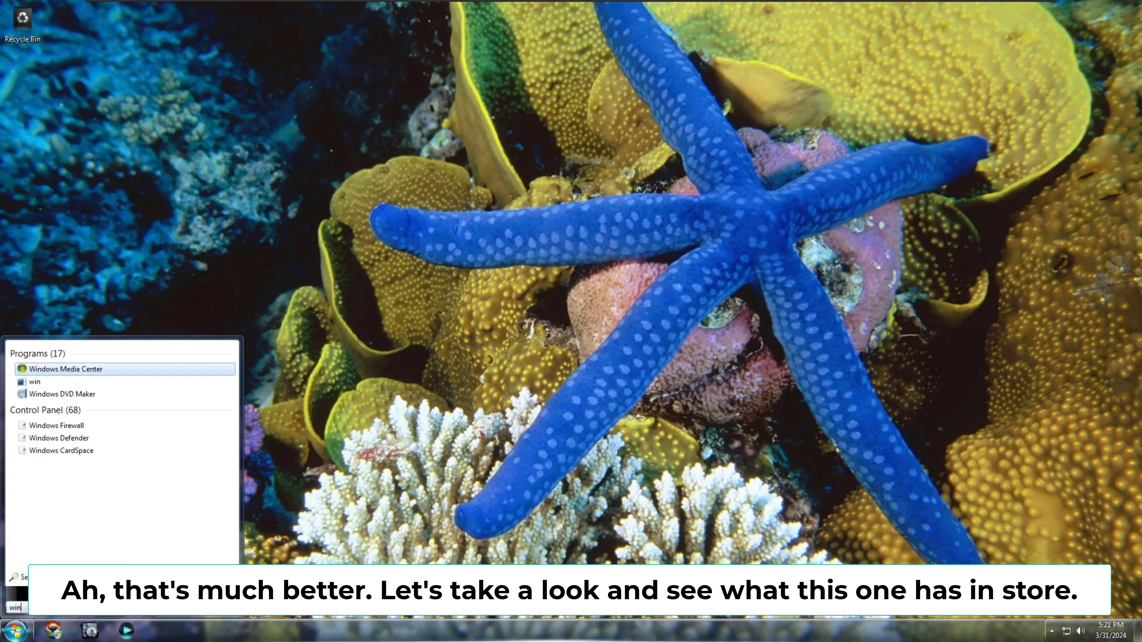
pyautogui.write('ver')
pyautogui.press('Return')
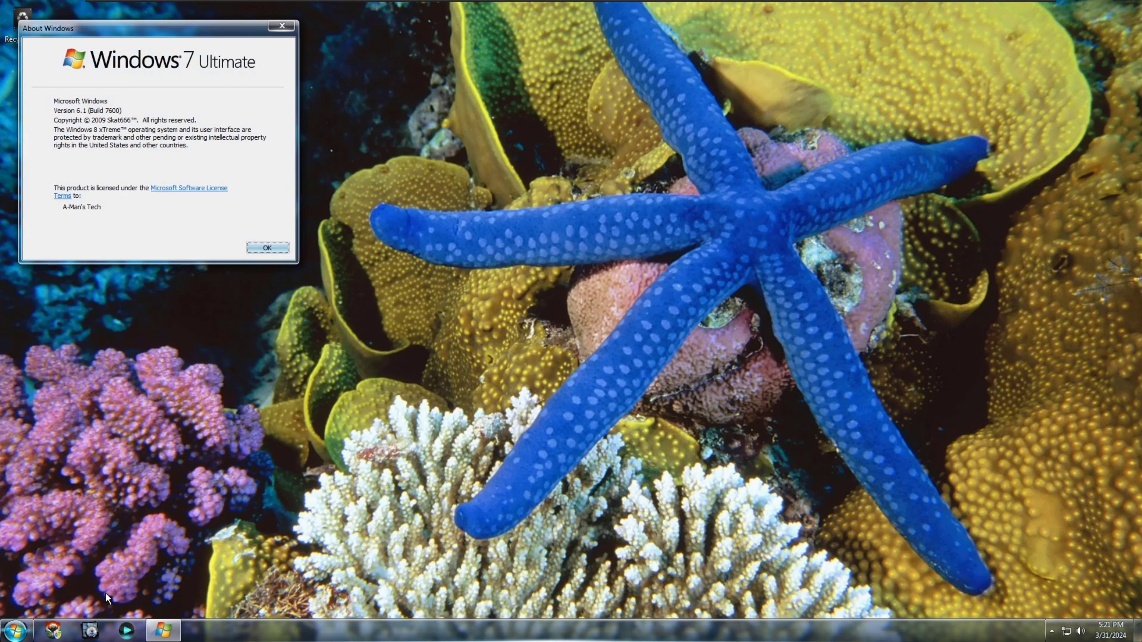
pyautogui.moveTo(148, 36); pyautogui.dragTo(542, 163)
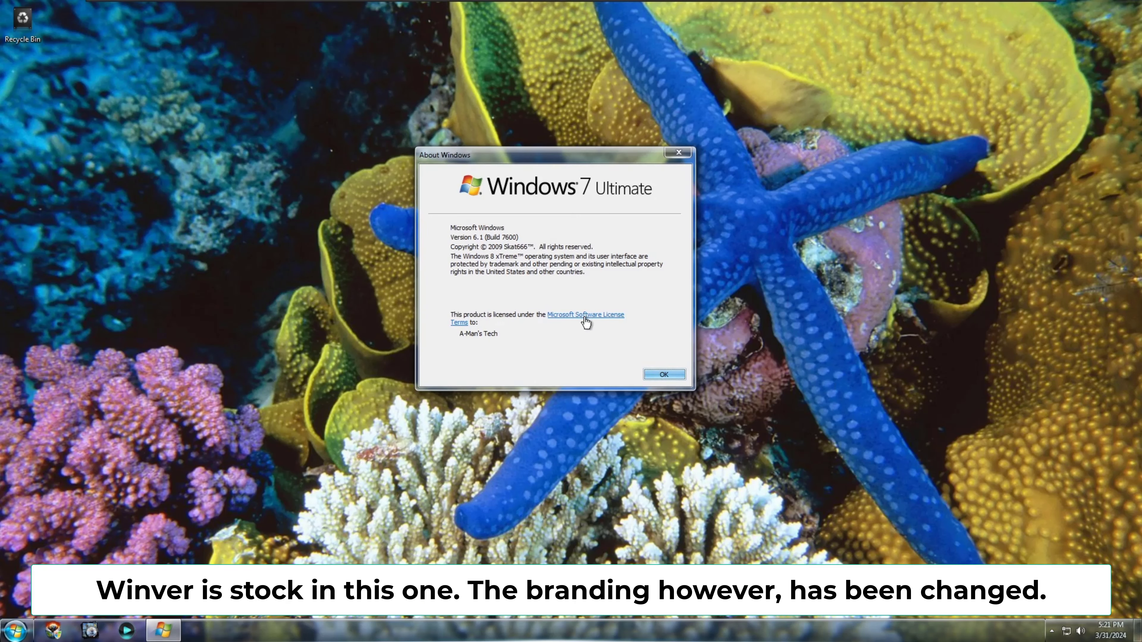
# View the Microsoft Software License Terms from the About Windows dialog, and close both windows
pyautogui.click(586, 316)
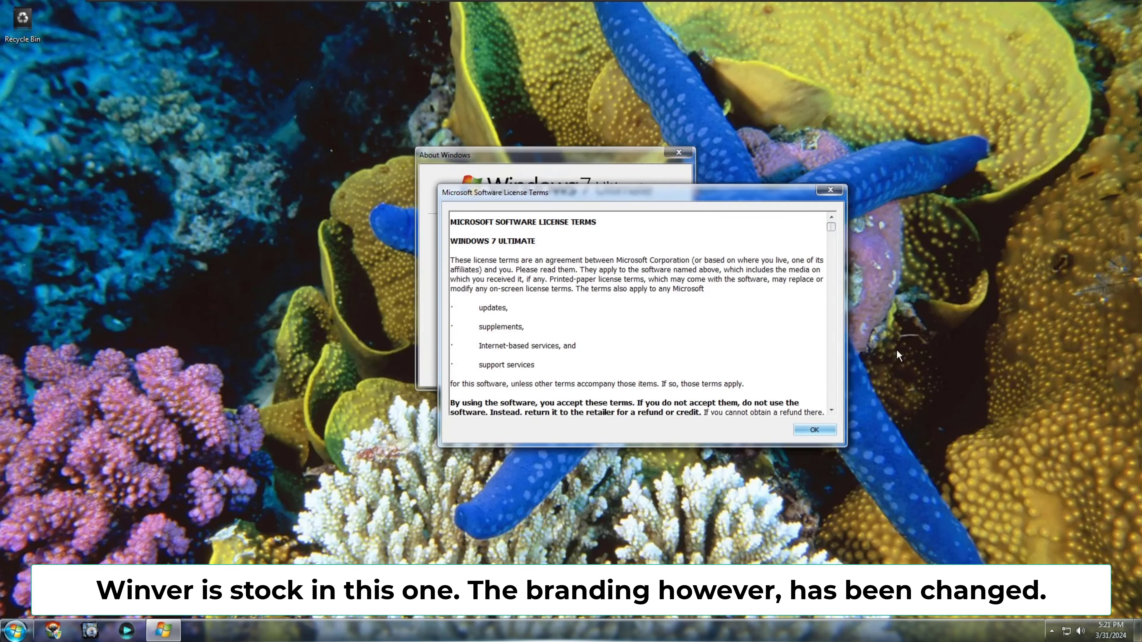
pyautogui.moveTo(832, 233); pyautogui.dragTo(698, 150)
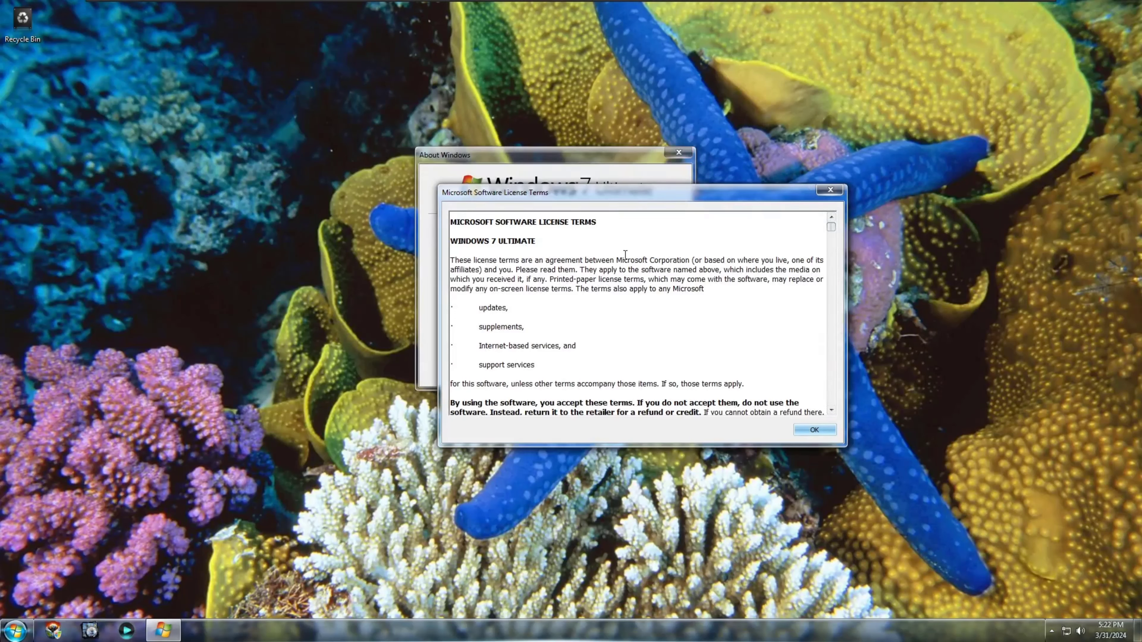
pyautogui.click(804, 432)
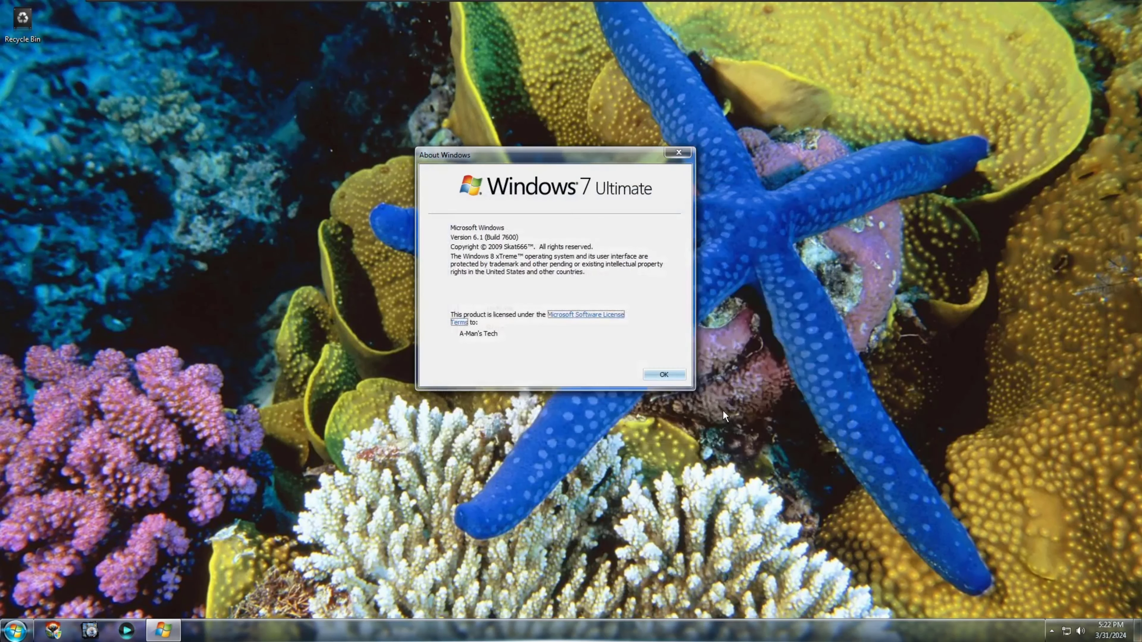
pyautogui.click(676, 377)
# View the computer's basic system information through the Computer properties, and close the window
pyautogui.click(15, 631)
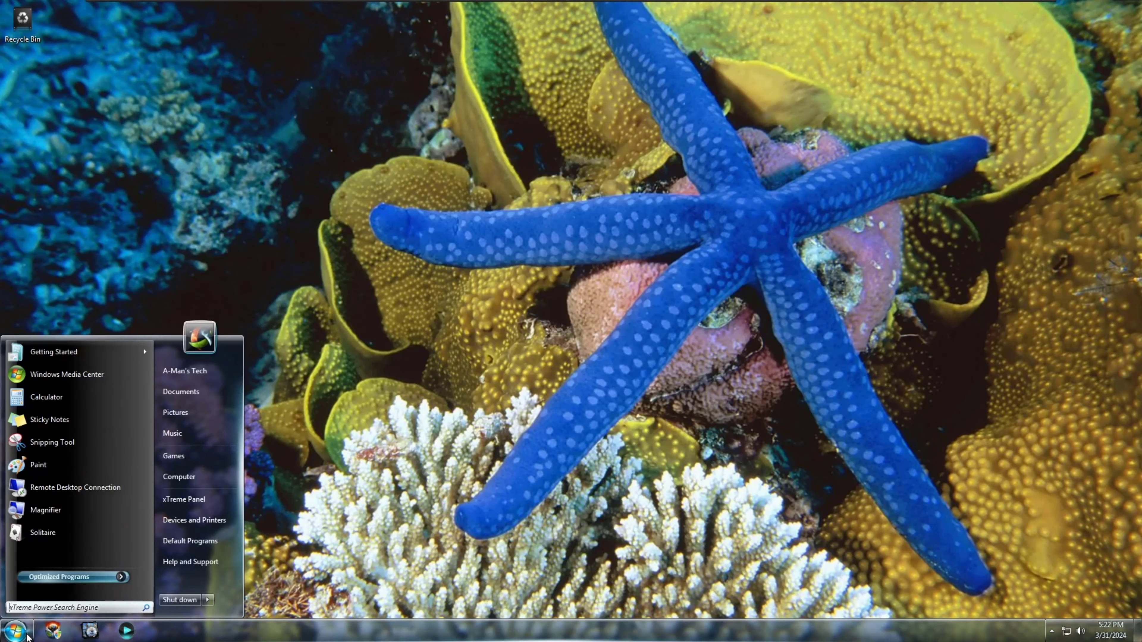
pyautogui.rightClick(188, 477)
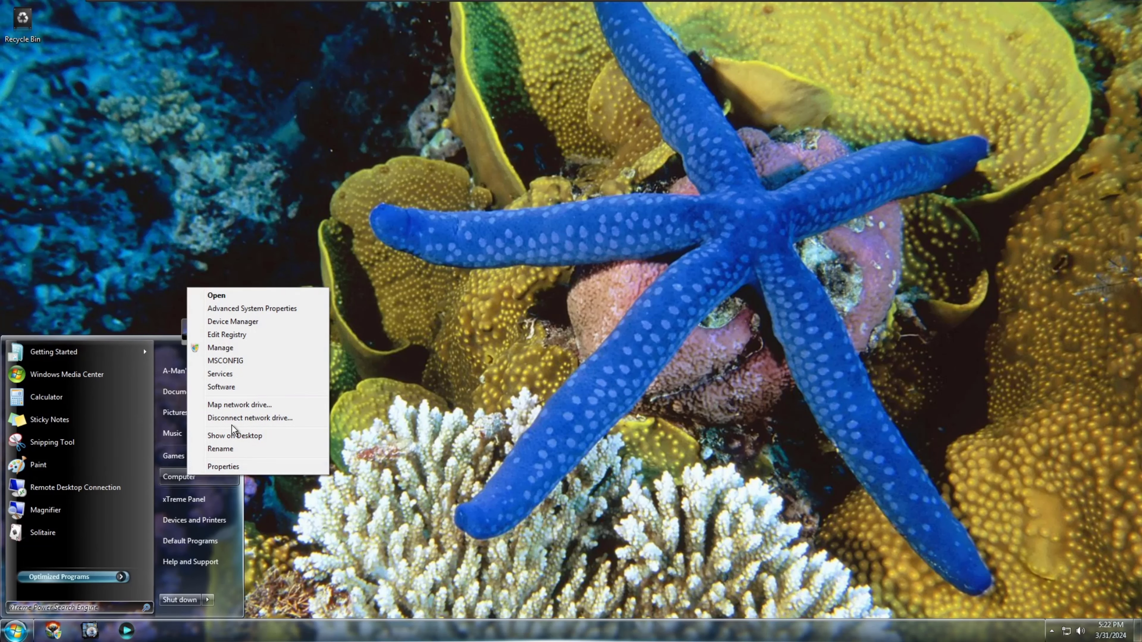
pyautogui.click(241, 467)
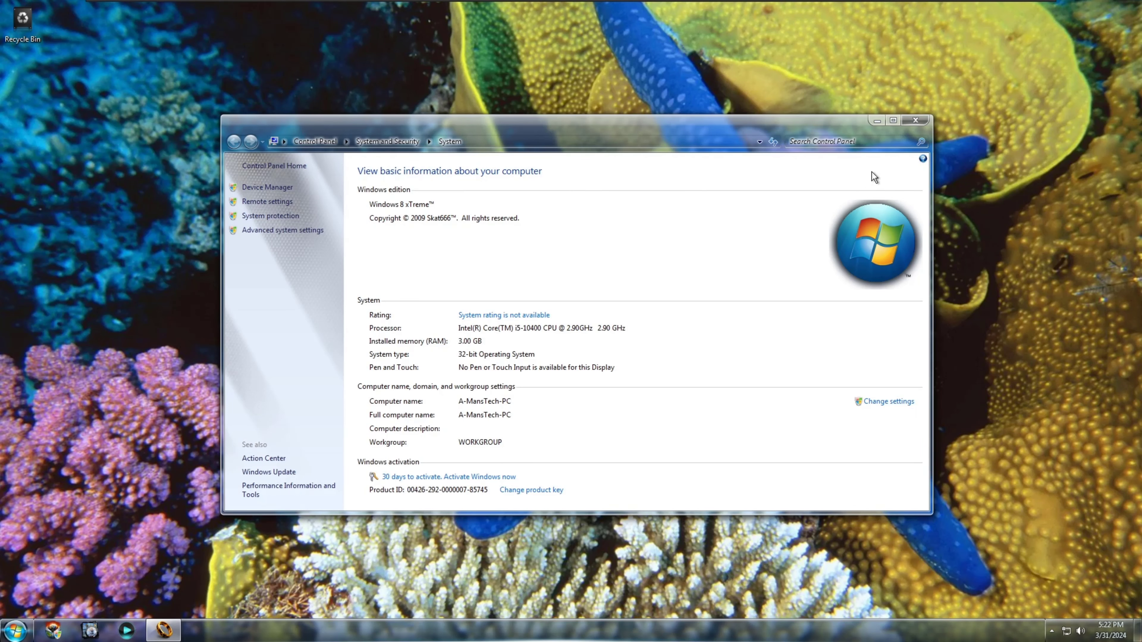
pyautogui.click(915, 121)
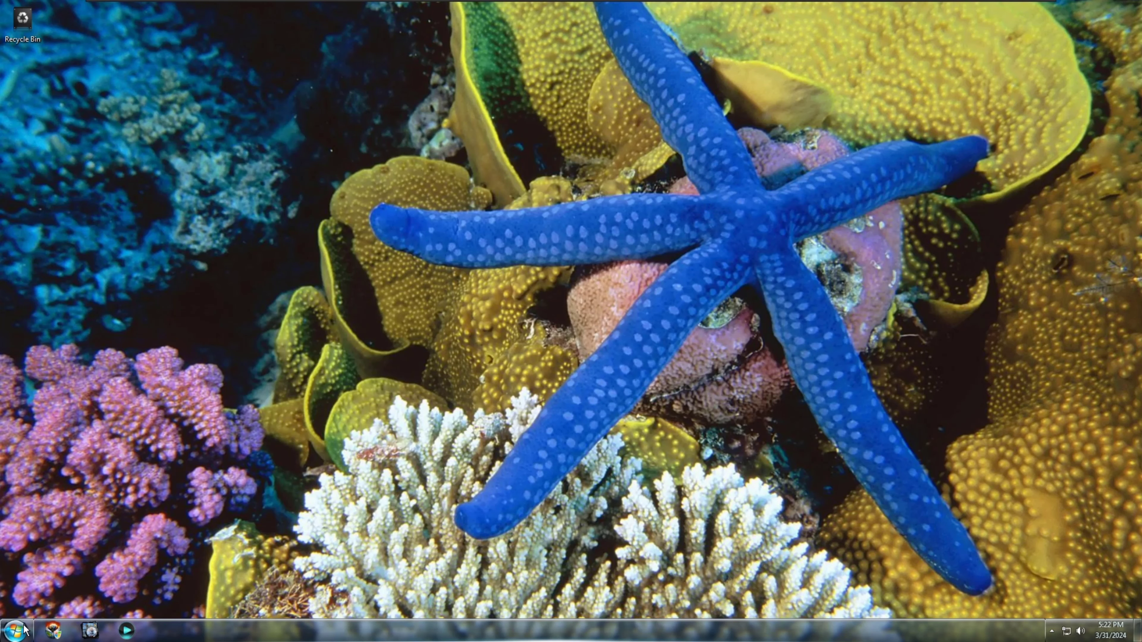
# Examine the full list of installed programs, including the contents of the Games folder
pyautogui.click(16, 631)
pyautogui.click(45, 578)
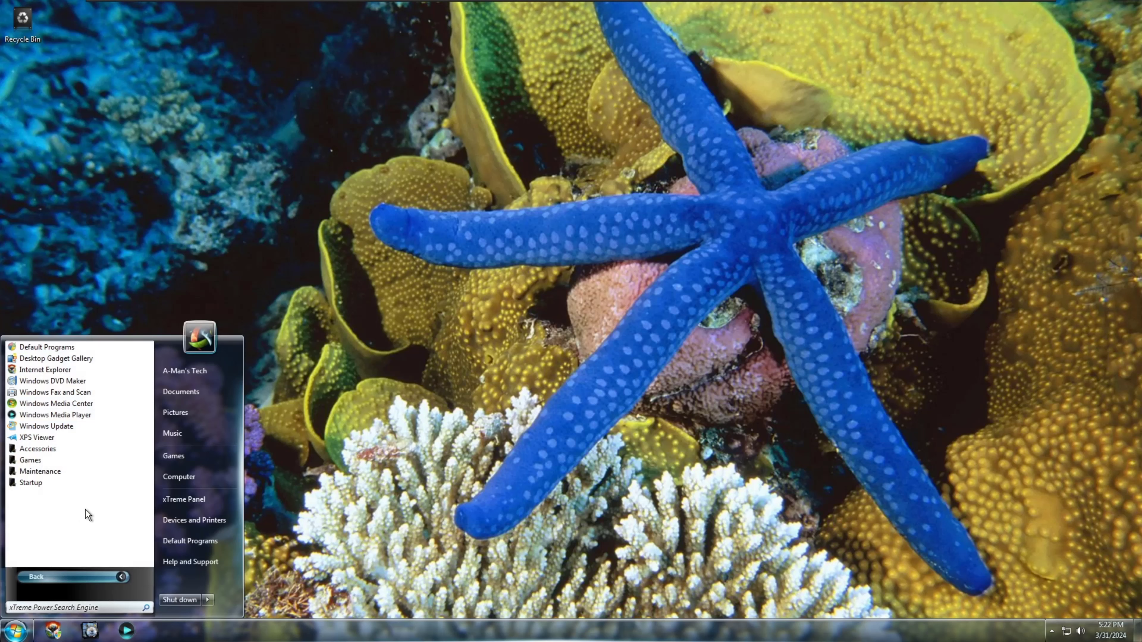
pyautogui.press('Up')
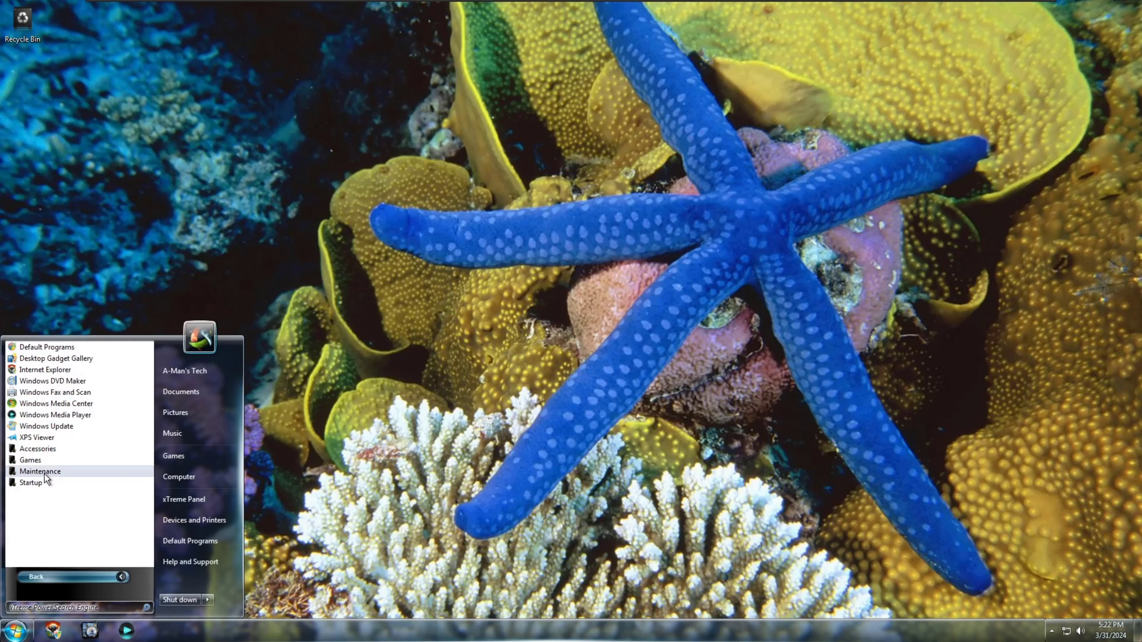
pyautogui.moveTo(39, 461)
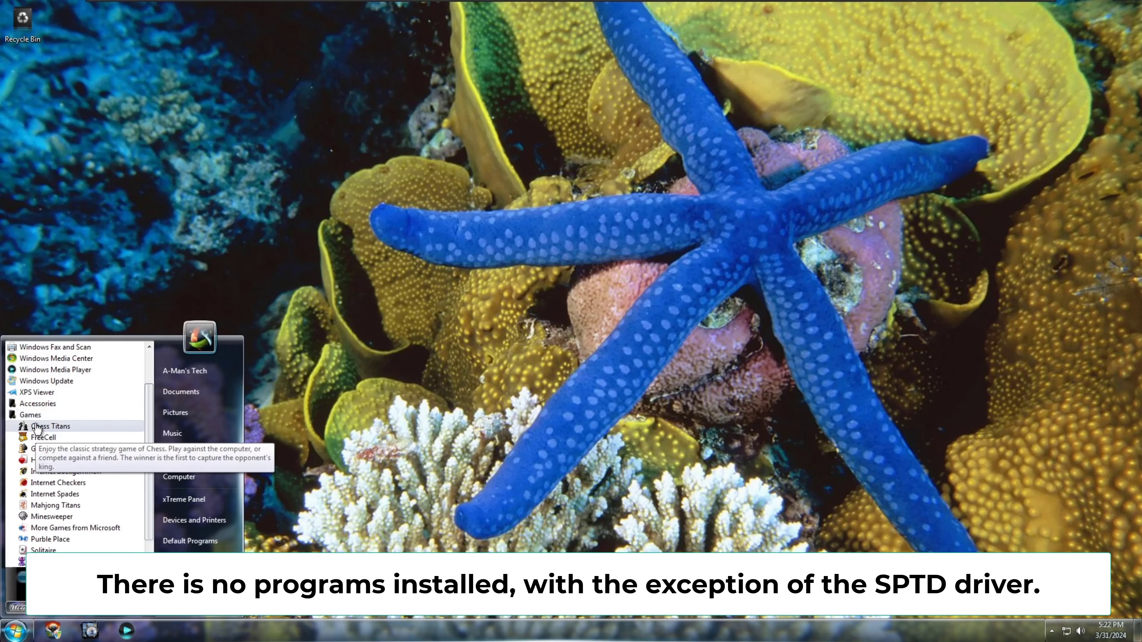
pyautogui.press('Left')
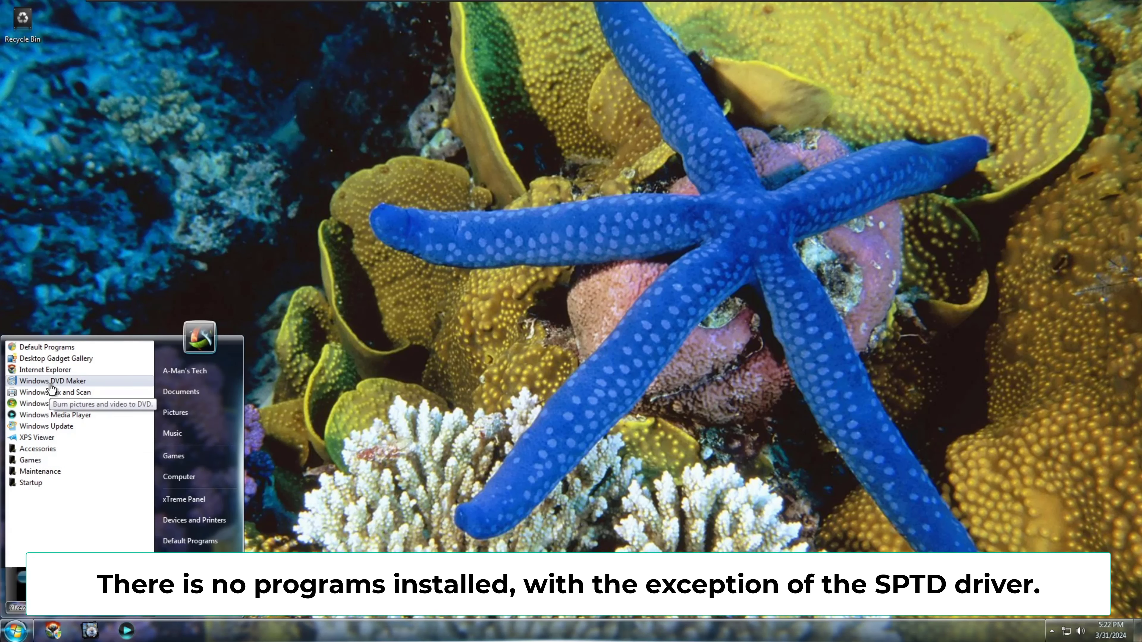
# Launch Internet Explorer, postpone its first-run setup, and stop the welcome page from loading
pyautogui.click(26, 370)
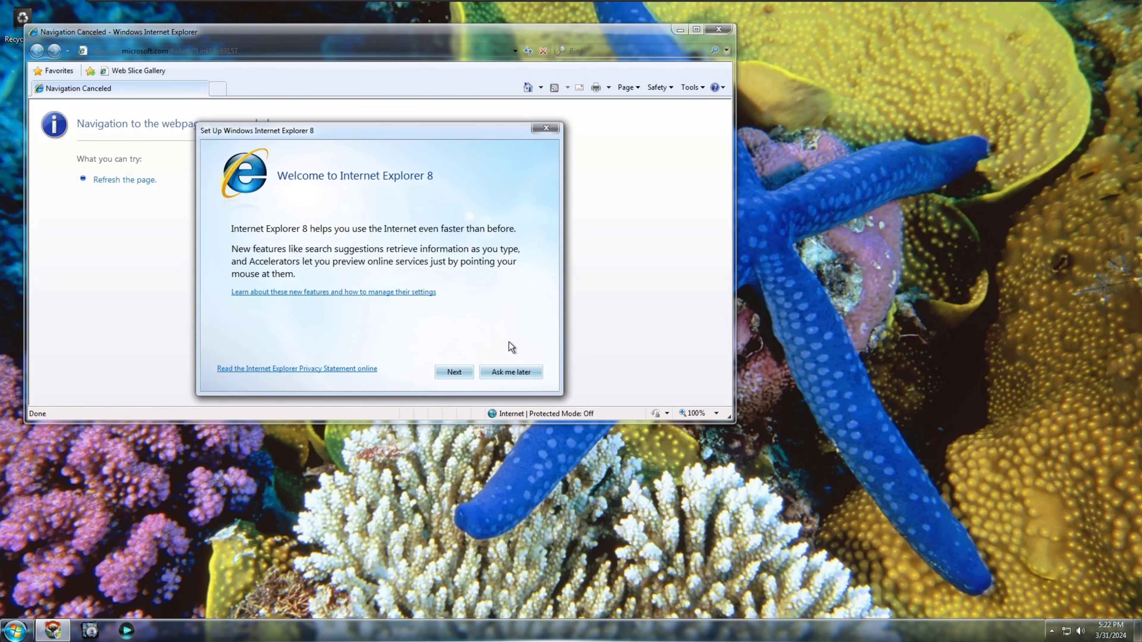
pyautogui.click(510, 371)
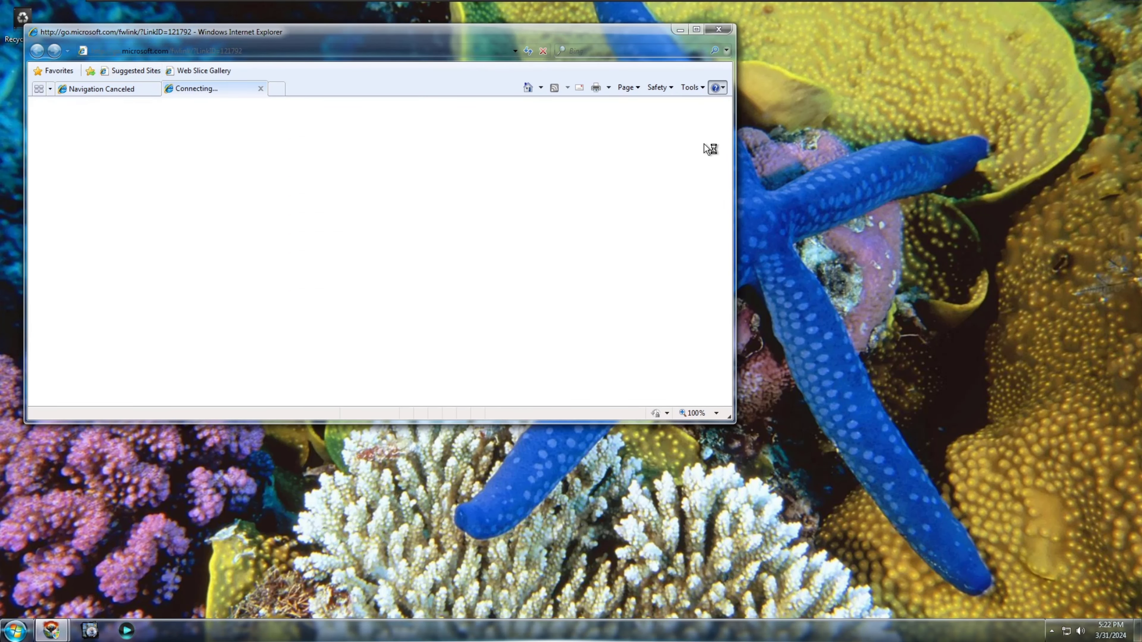
pyautogui.click(599, 89)
pyautogui.click(543, 51)
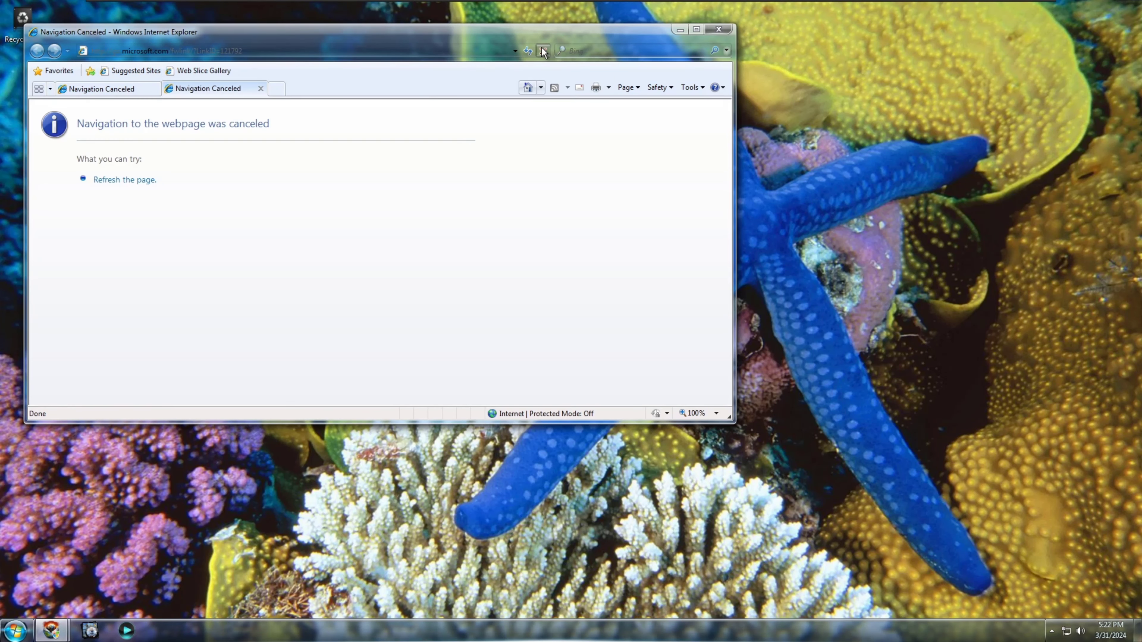
# View Internet Explorer's version information, and close the browser
pyautogui.click(715, 87)
pyautogui.click(630, 156)
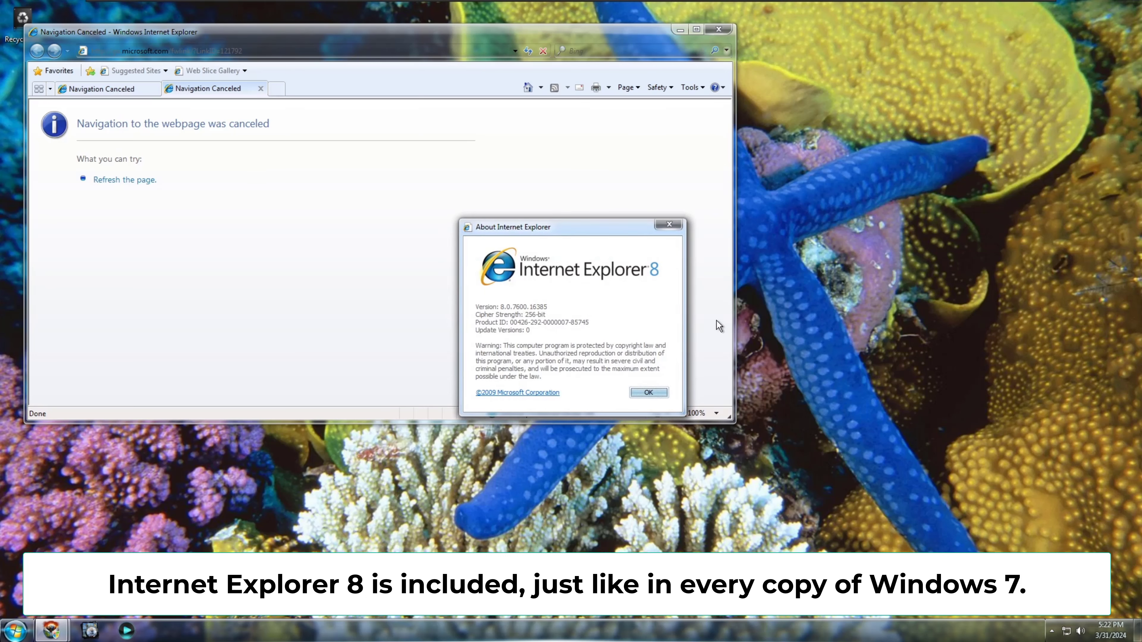
pyautogui.click(648, 393)
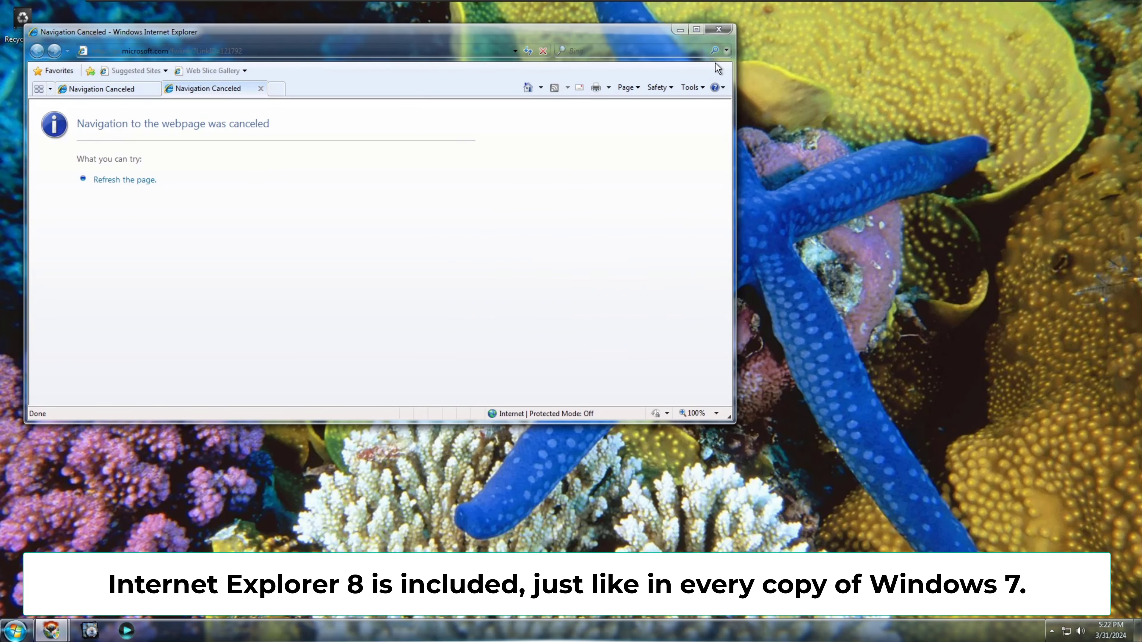
pyautogui.click(720, 31)
pyautogui.click(364, 236)
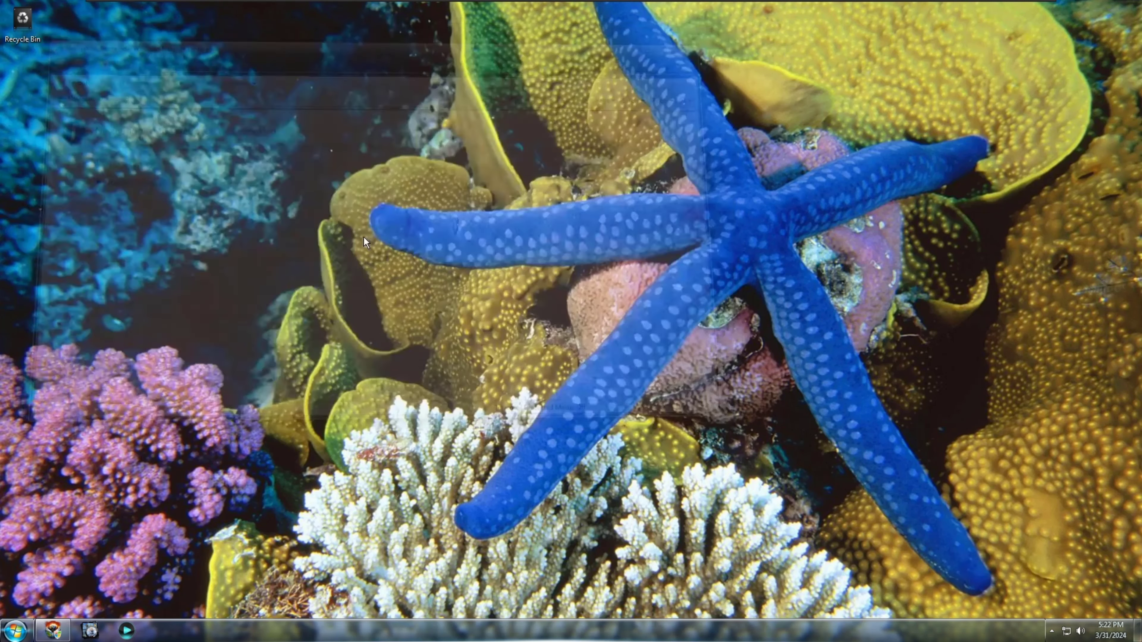
# Launch Windows Media Player, finish its initial setup with the xTreme settings, and close the player
pyautogui.click(128, 630)
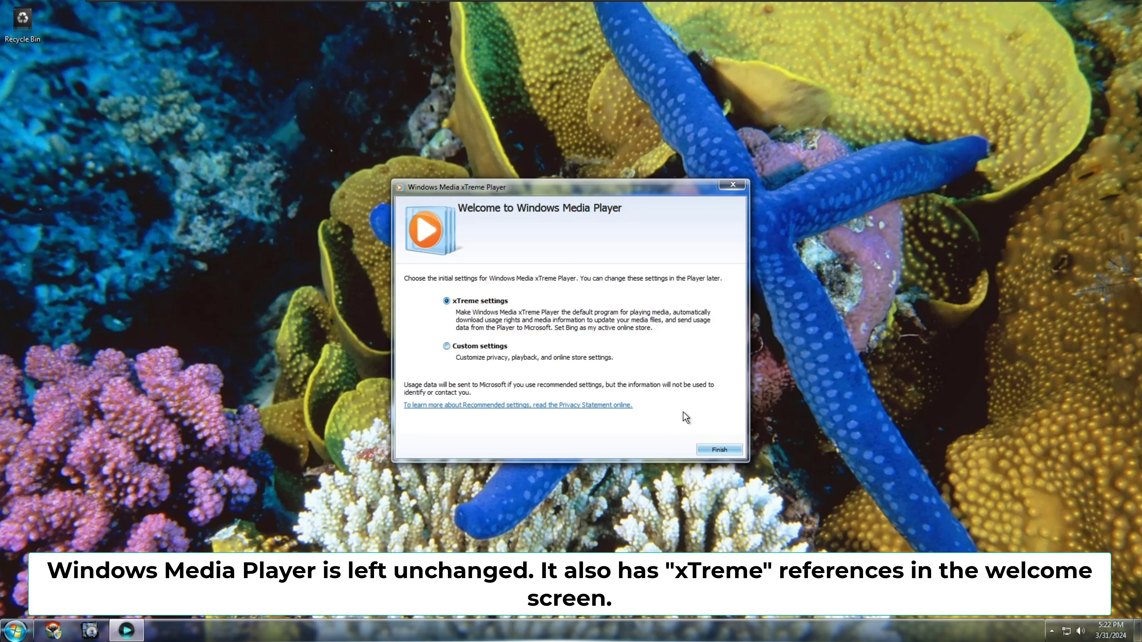
pyautogui.click(712, 450)
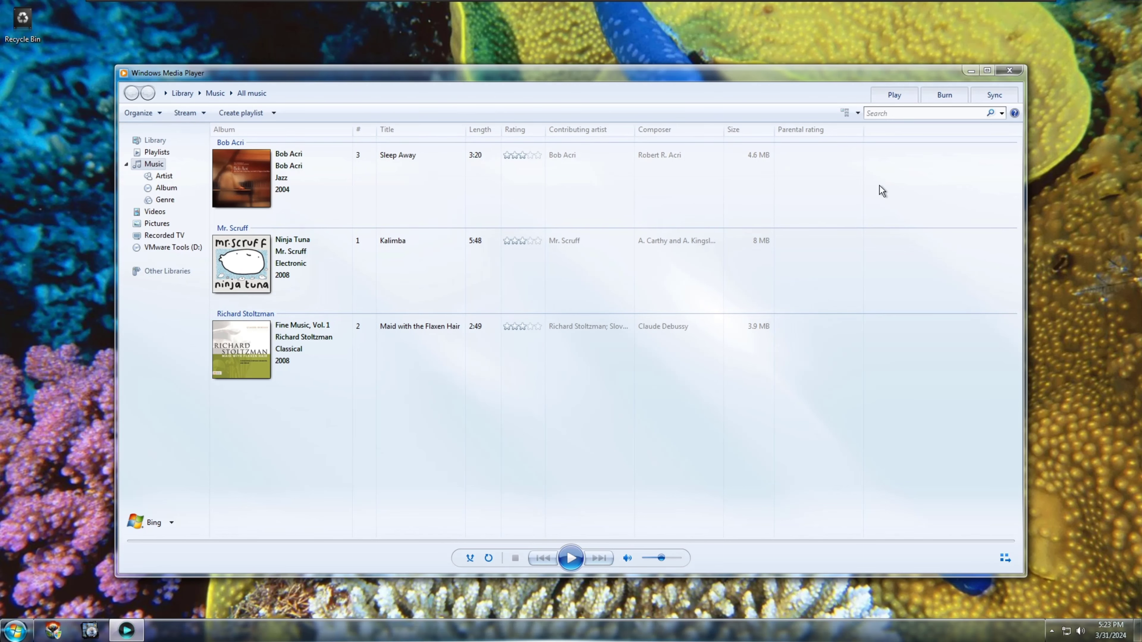
pyautogui.click(1009, 72)
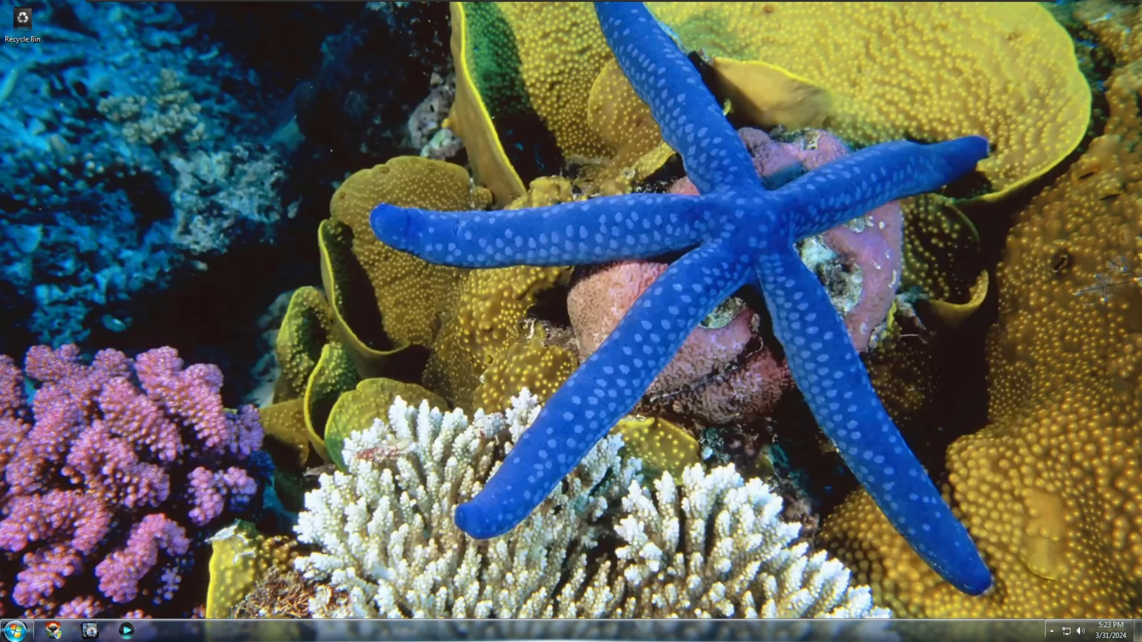
# Launch Windows Media Center, continue past its welcome screen, and maximize the window
pyautogui.press('super')
pyautogui.click(58, 581)
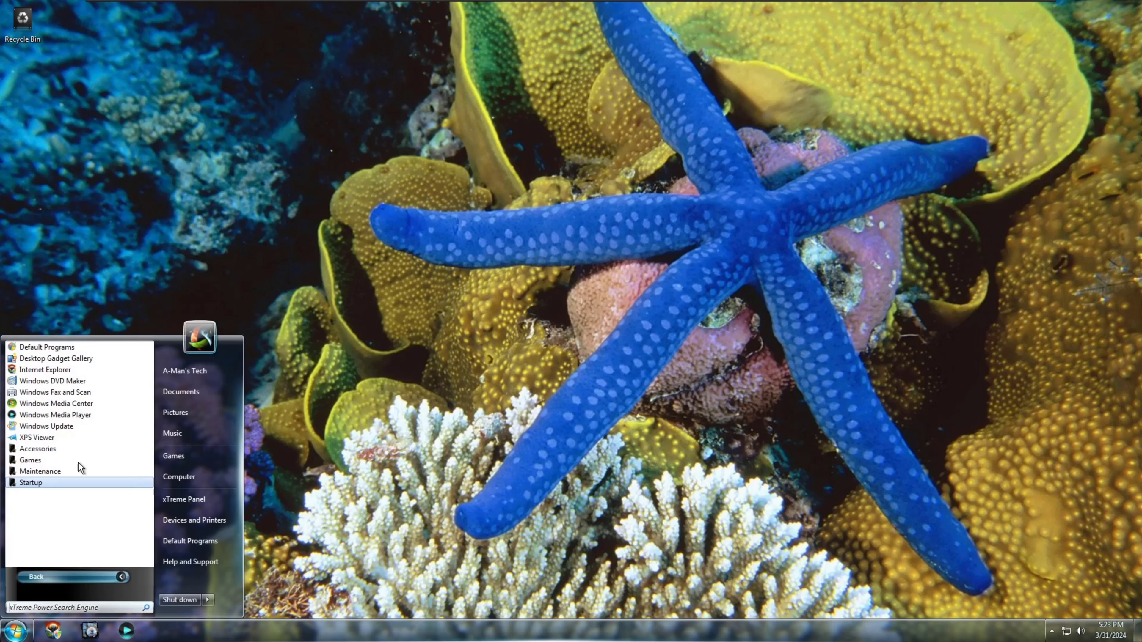
pyautogui.click(67, 407)
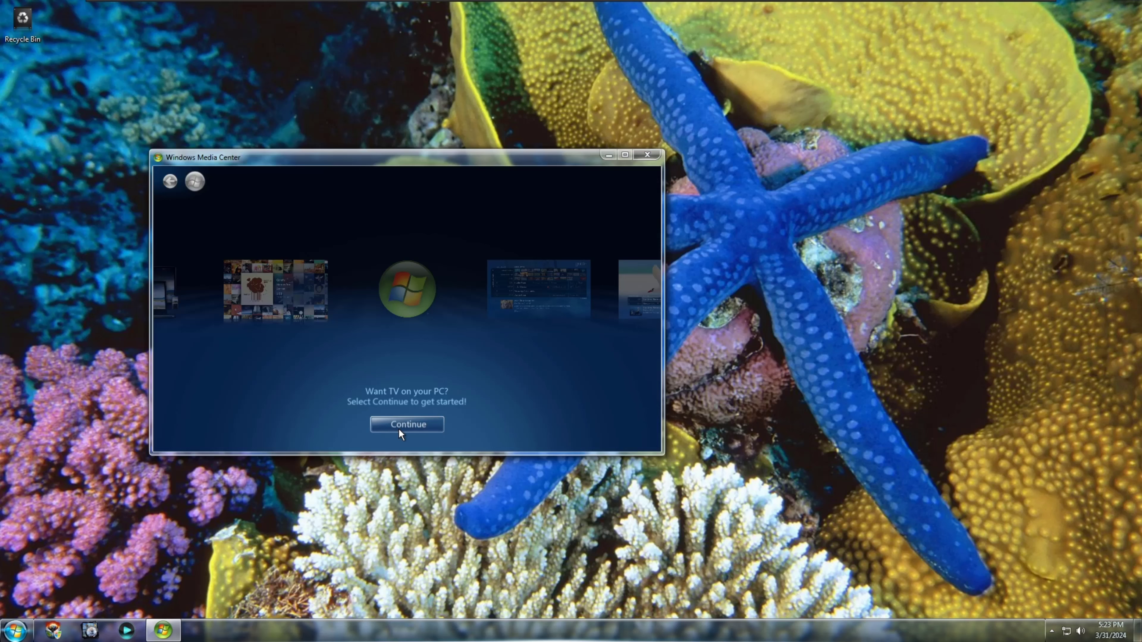
pyautogui.click(398, 429)
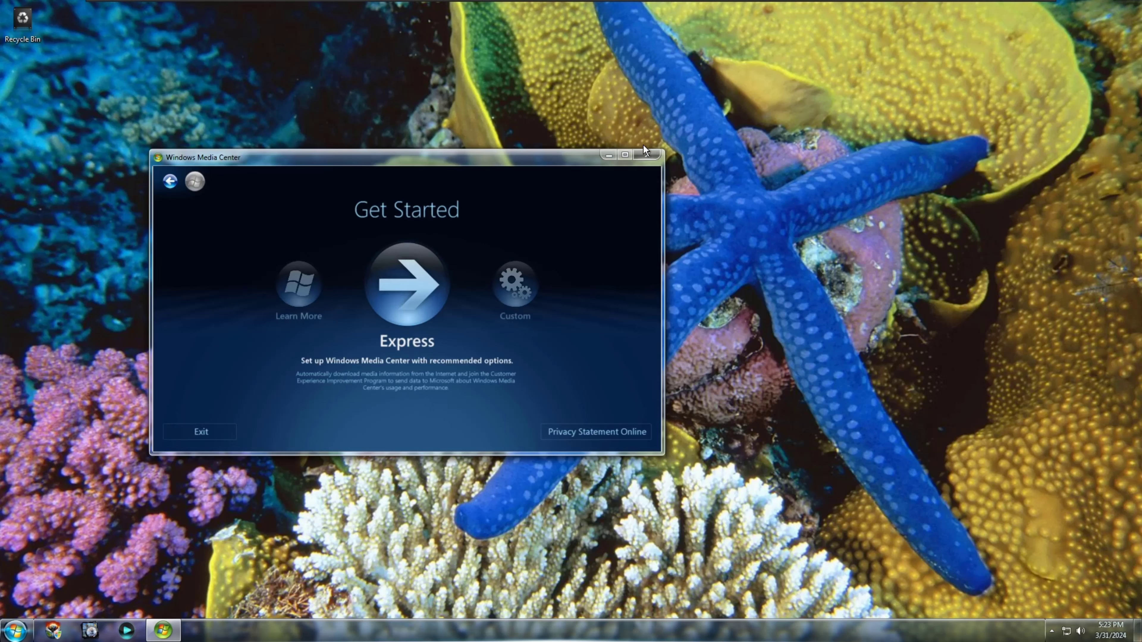
pyautogui.click(624, 154)
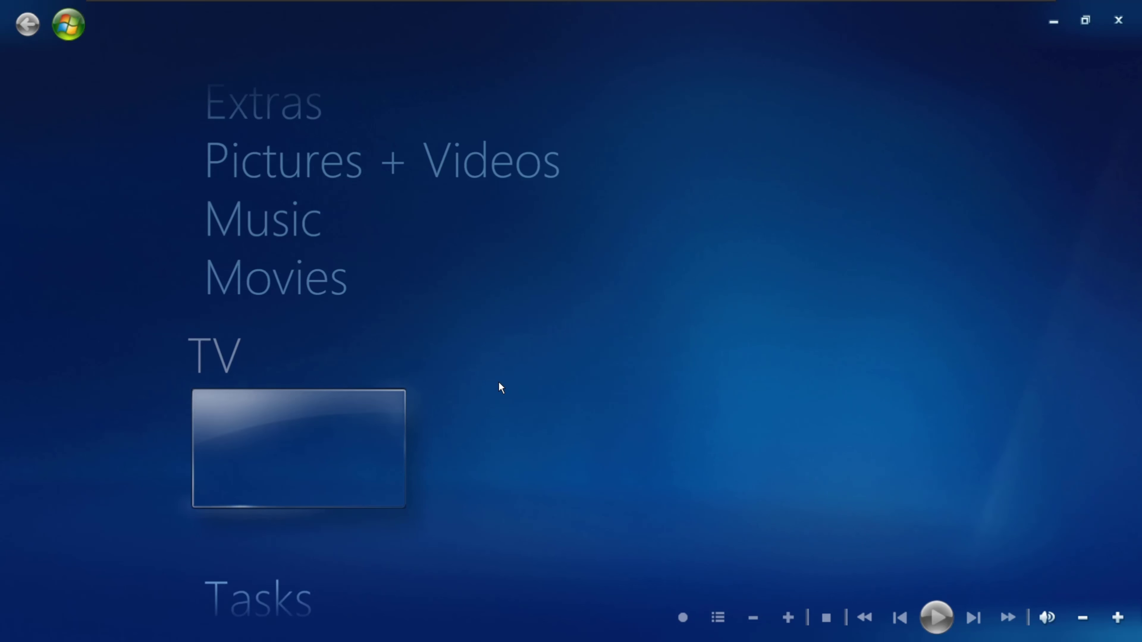
# View the software version in Windows Media Center's general settings, and close the program
pyautogui.scroll(-1, 501, 387)
pyautogui.click(344, 440)
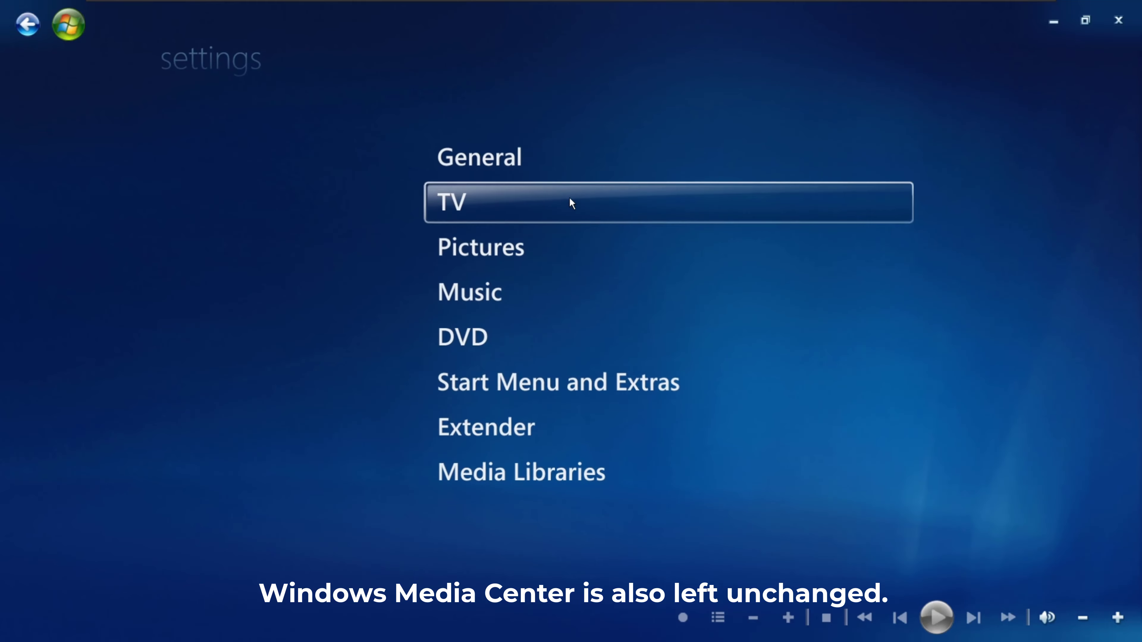
pyautogui.click(529, 160)
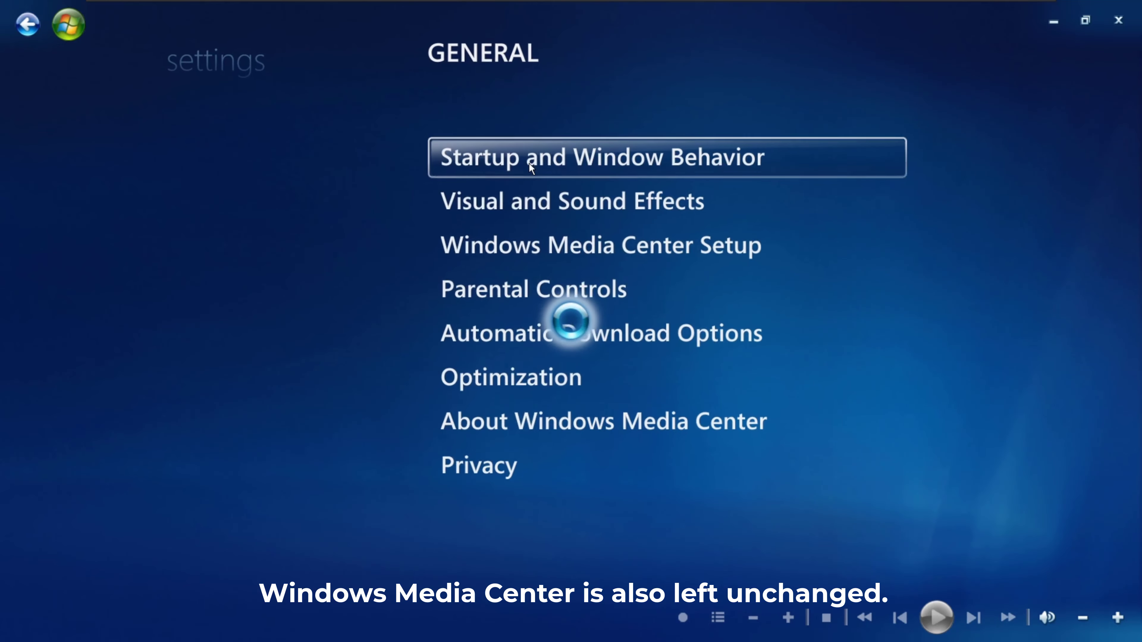
pyautogui.click(512, 415)
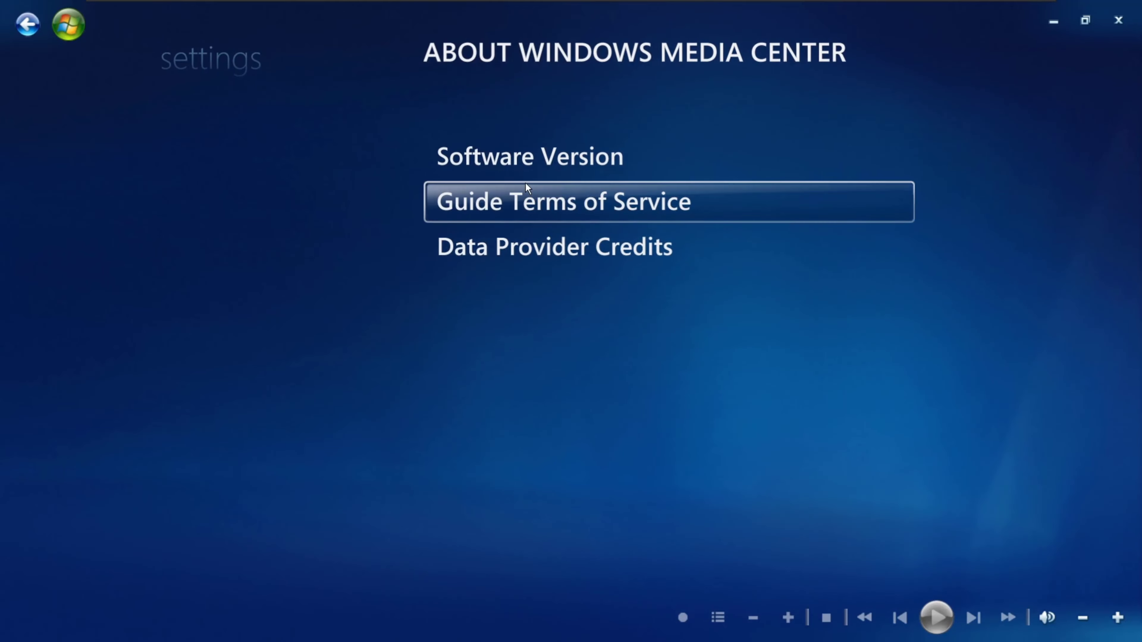
pyautogui.click(517, 168)
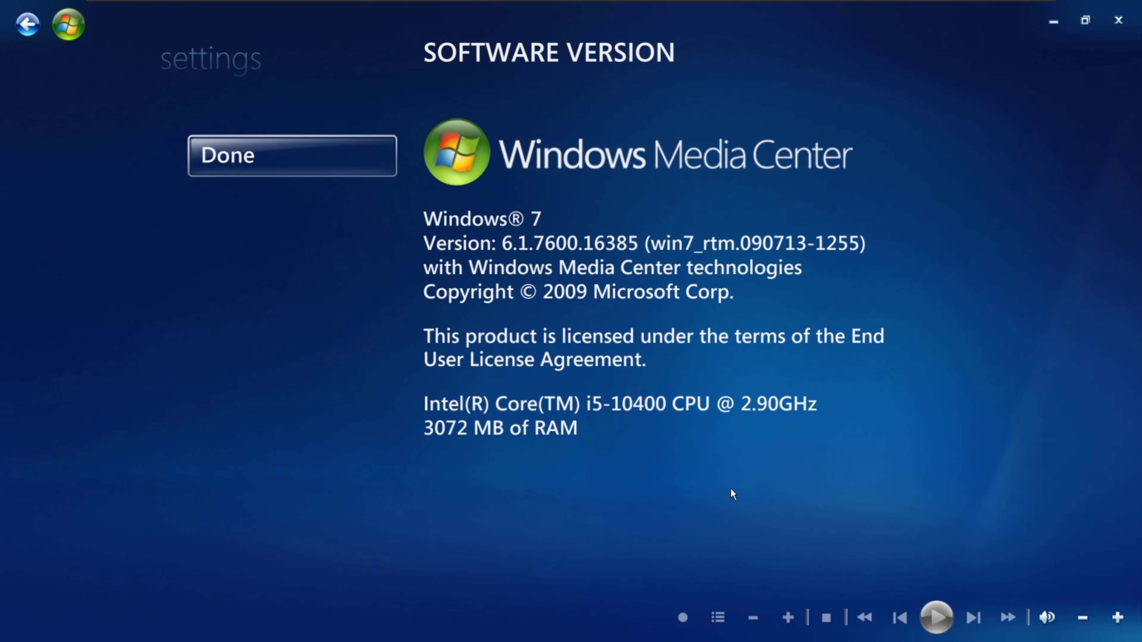
pyautogui.click(327, 152)
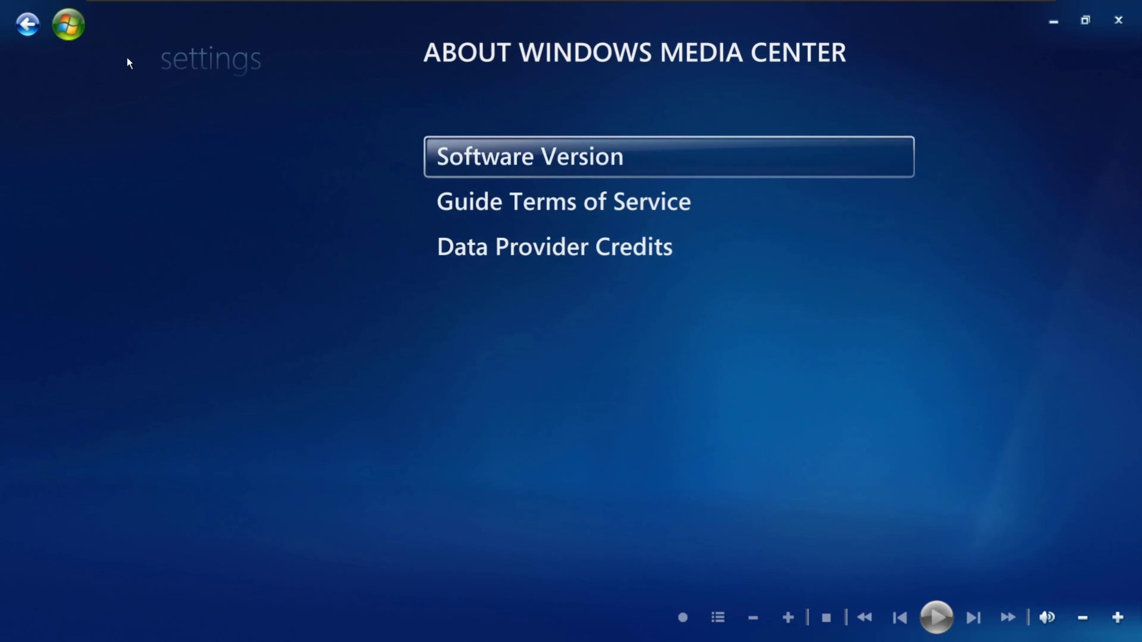
pyautogui.click(62, 28)
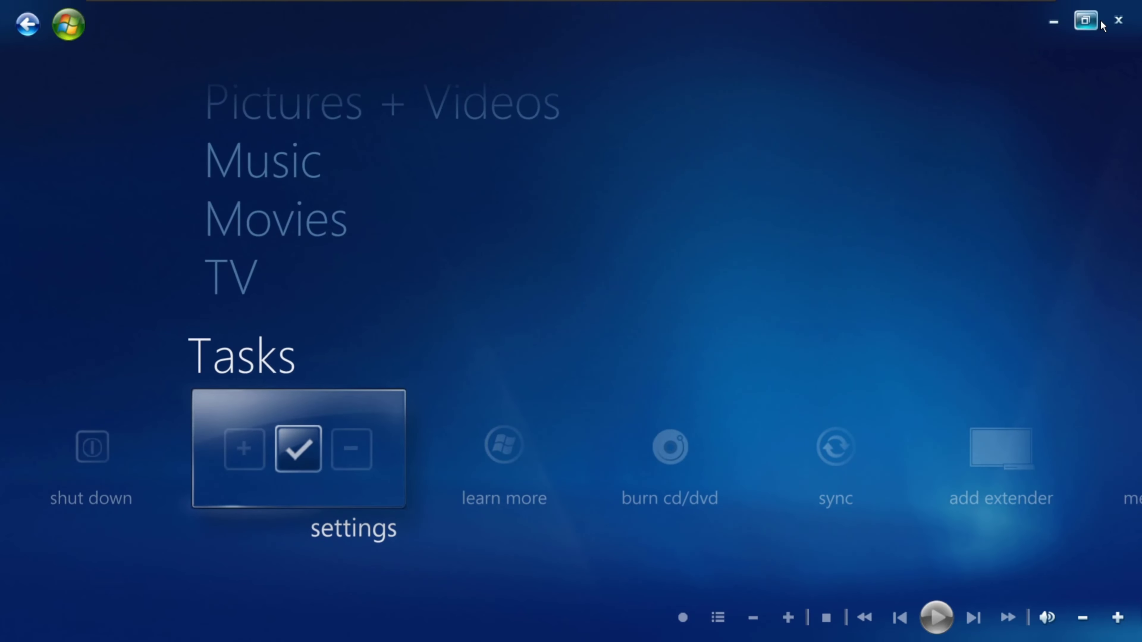
pyautogui.click(1118, 20)
# View the desktop gadgets gallery, and close it
pyautogui.rightClick(499, 349)
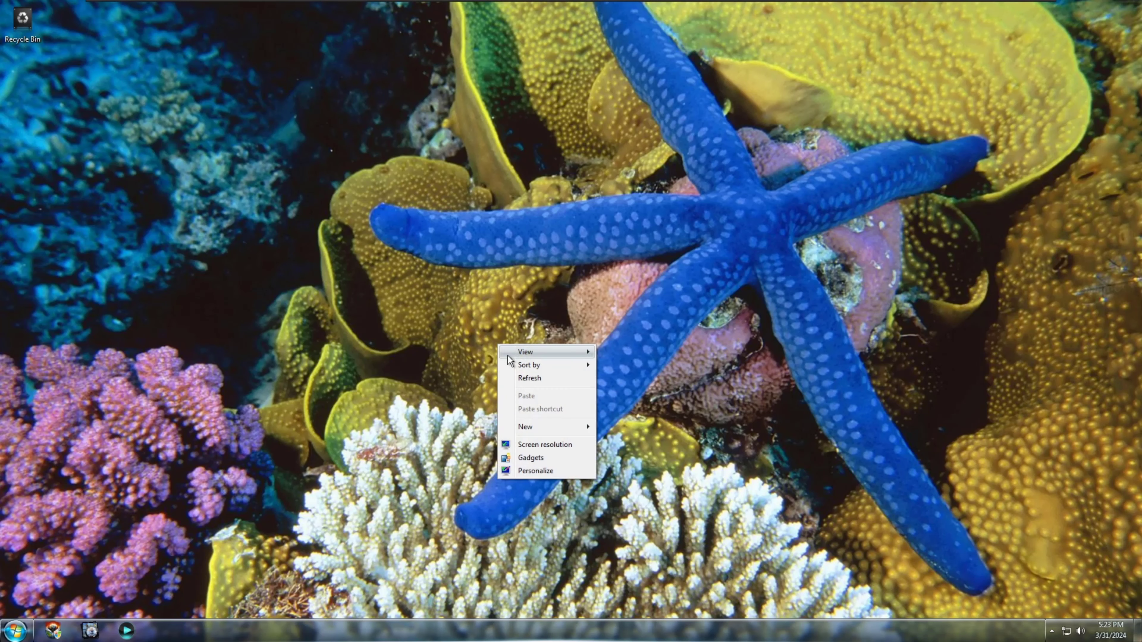
pyautogui.click(539, 458)
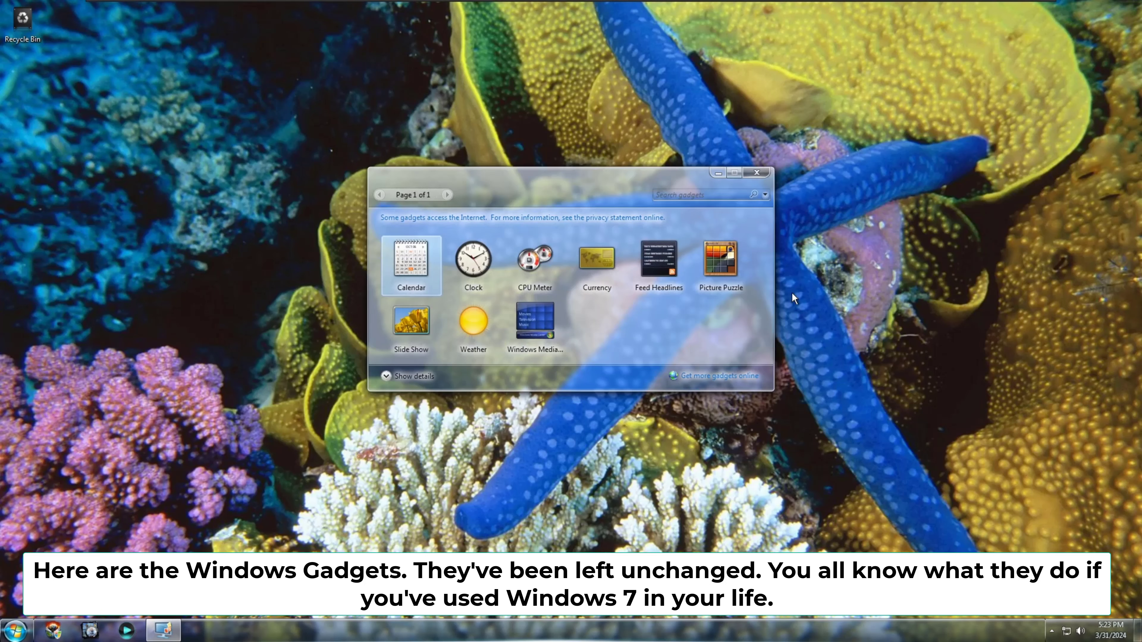
pyautogui.click(764, 175)
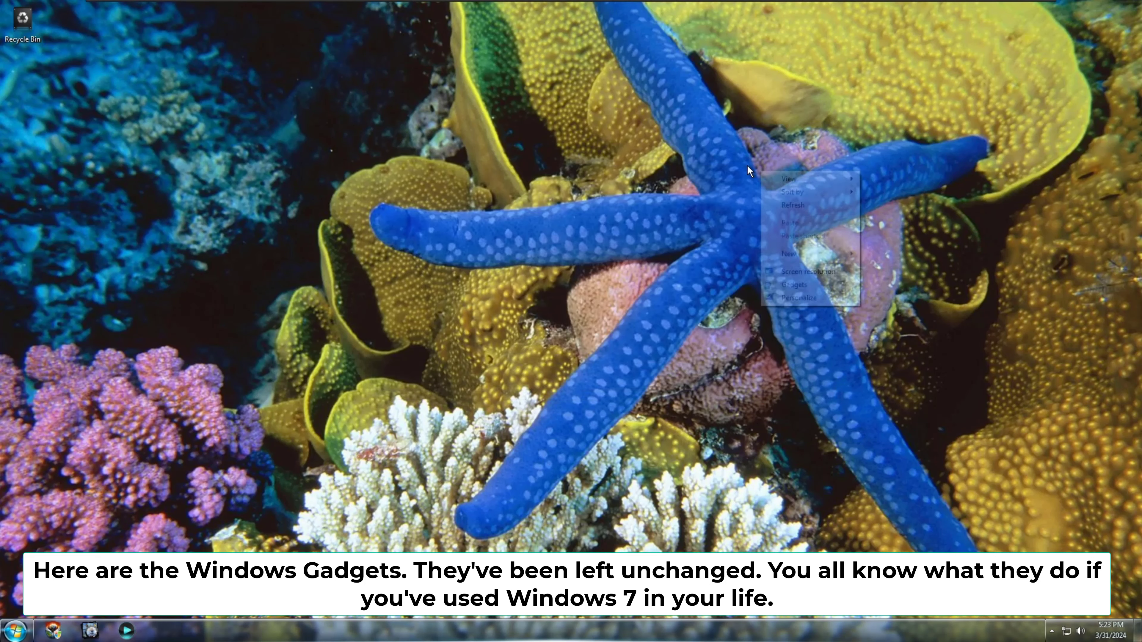
# Open the desktop personalization settings, apply the Windows 7 Aero theme, and check how the Start menu looks
pyautogui.rightClick(760, 169)
pyautogui.click(788, 297)
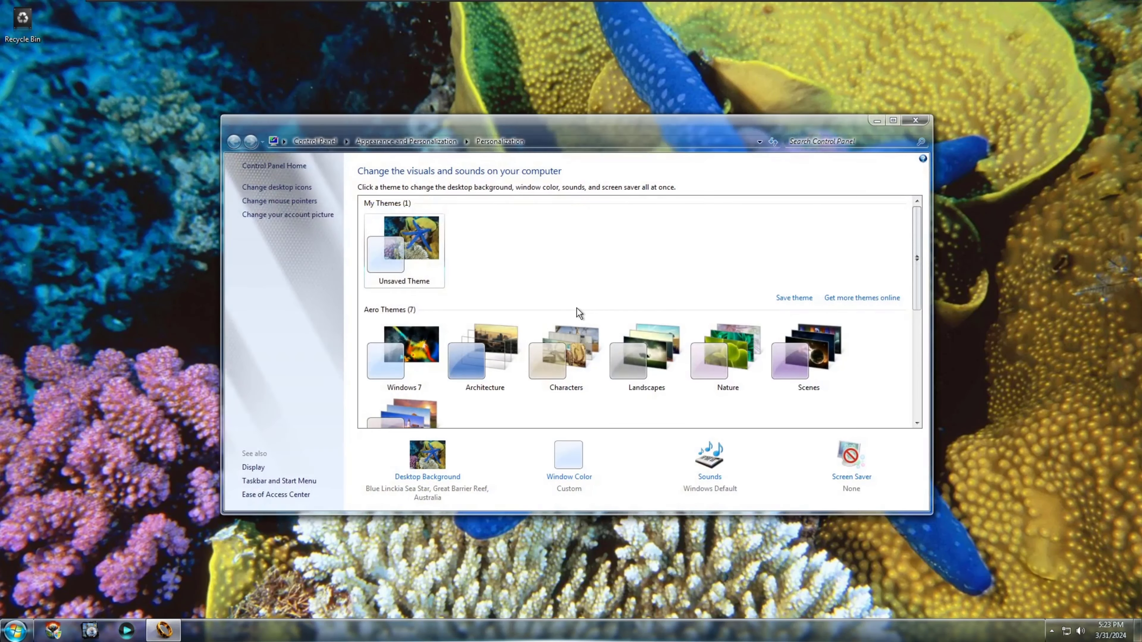
pyautogui.click(431, 354)
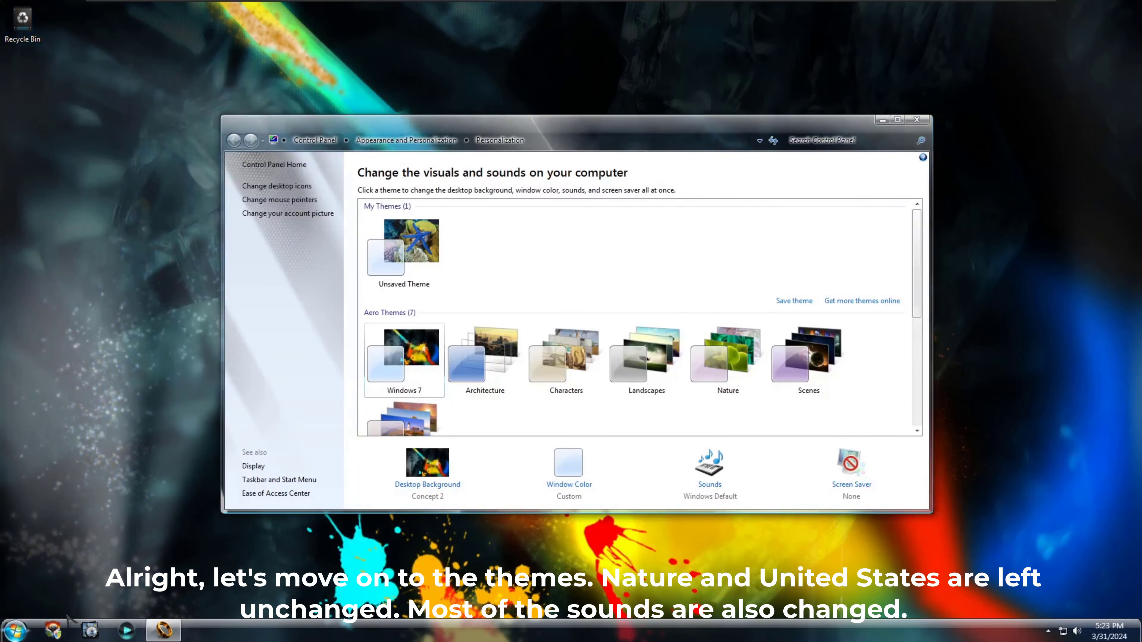
pyautogui.click(15, 631)
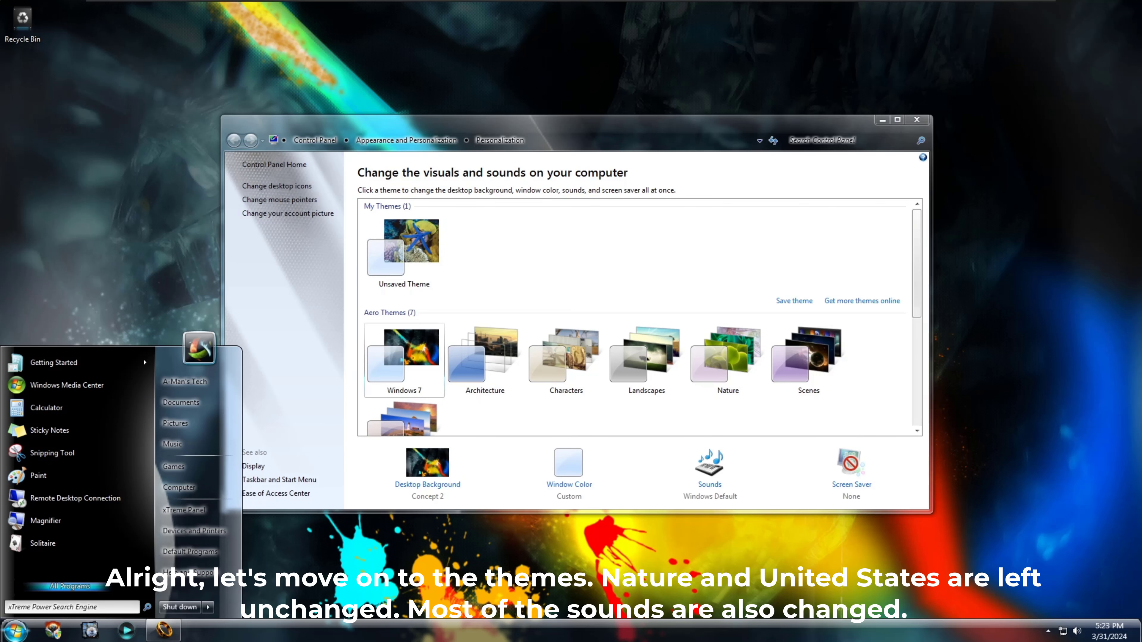
# Try the Architecture, Characters, Landscapes, Nature, Scenes and United States Aero themes one after another
pyautogui.click(461, 377)
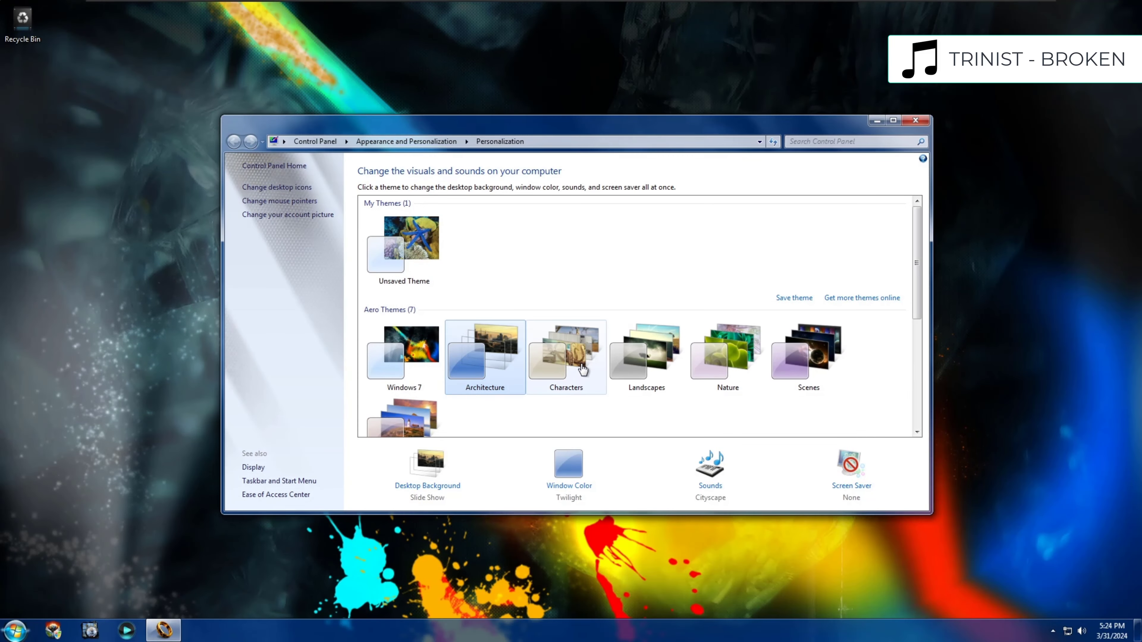
pyautogui.click(583, 369)
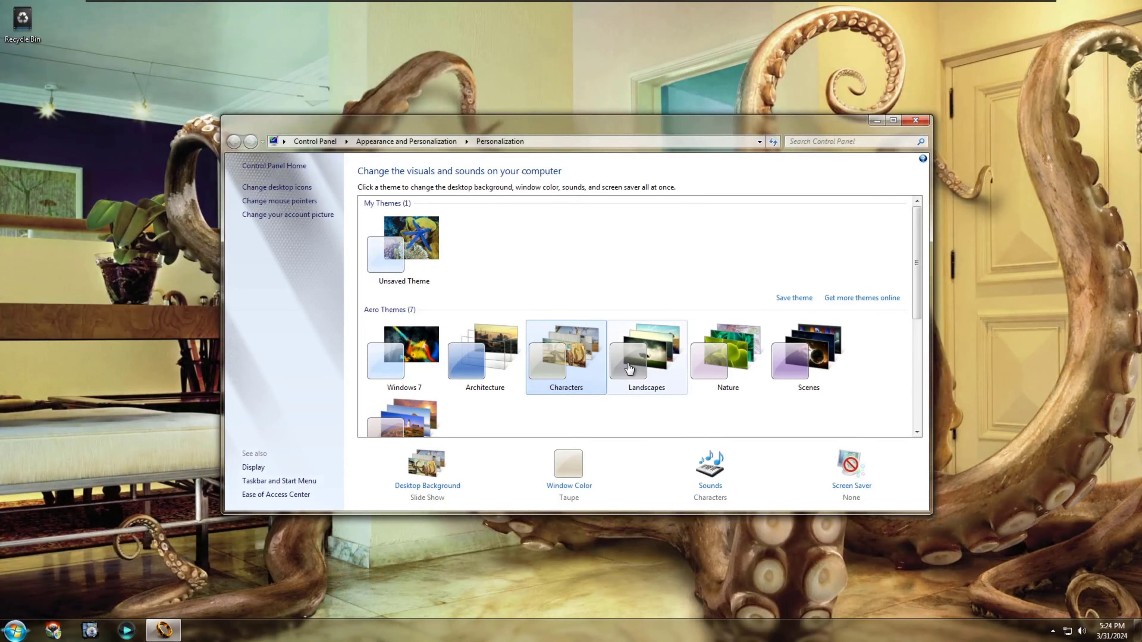
pyautogui.click(629, 368)
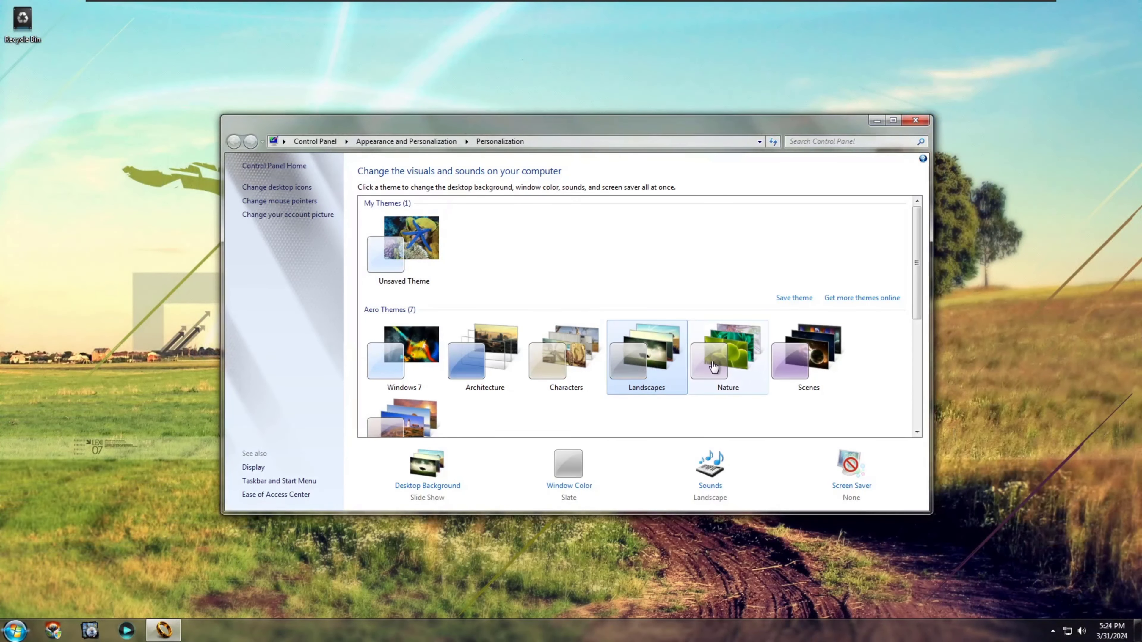
pyautogui.click(717, 366)
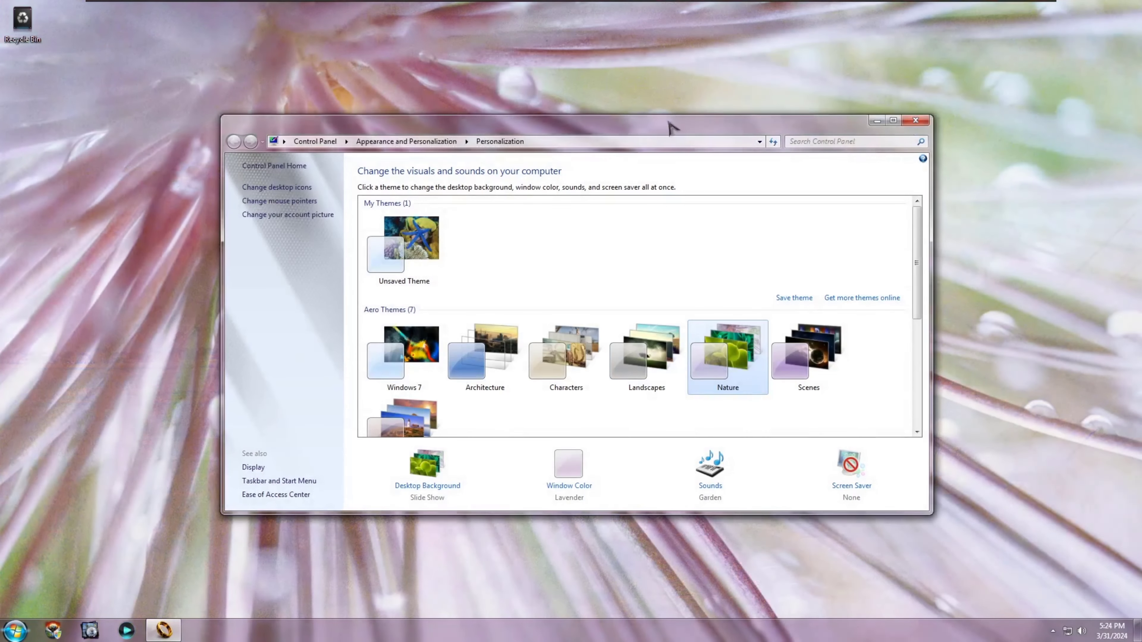
pyautogui.moveTo(670, 132); pyautogui.dragTo(617, 187)
pyautogui.click(758, 392)
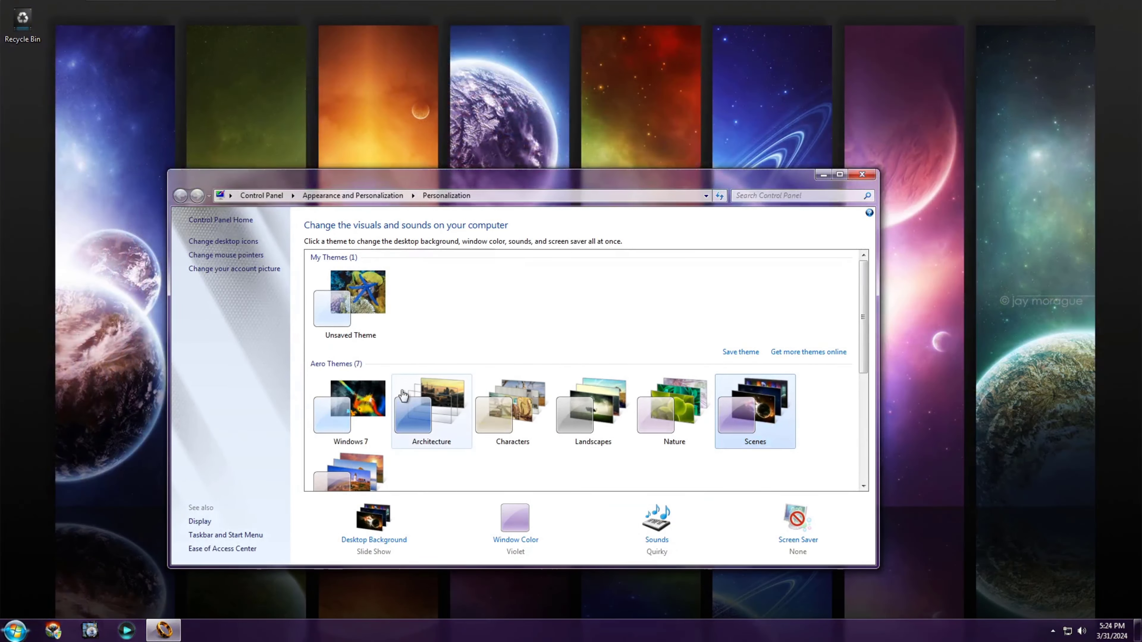
pyautogui.scroll(-2, 360, 400)
pyautogui.click(351, 402)
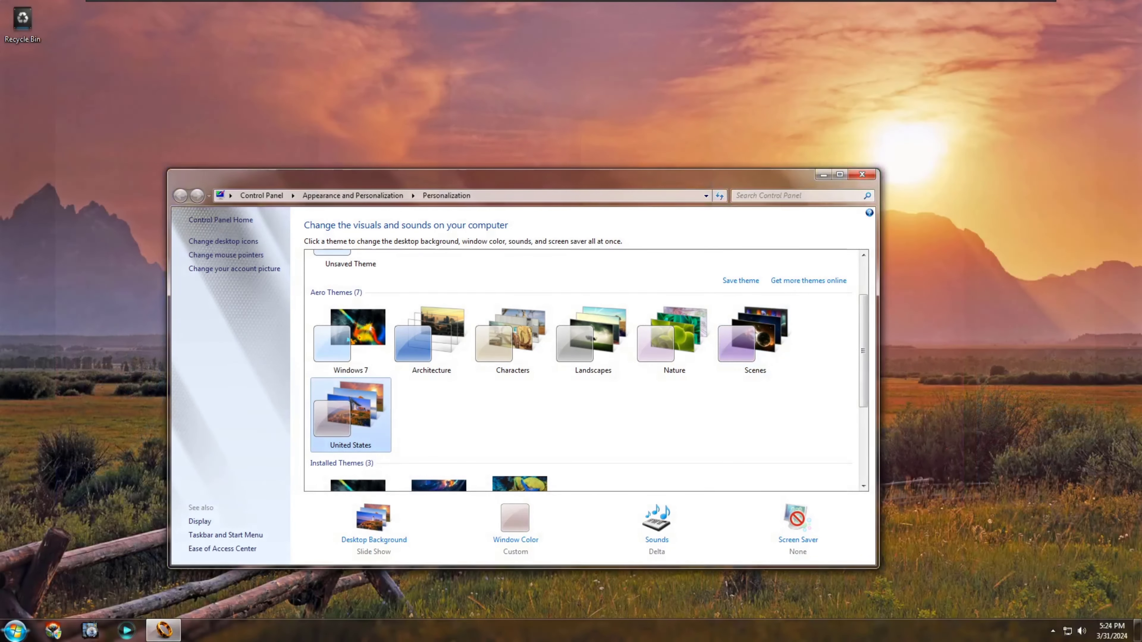
# Try the installed themes SiCo Big, SiCo Small and Verdesh SteelFlash in turn
pyautogui.scroll(-1, 407, 400)
pyautogui.click(358, 450)
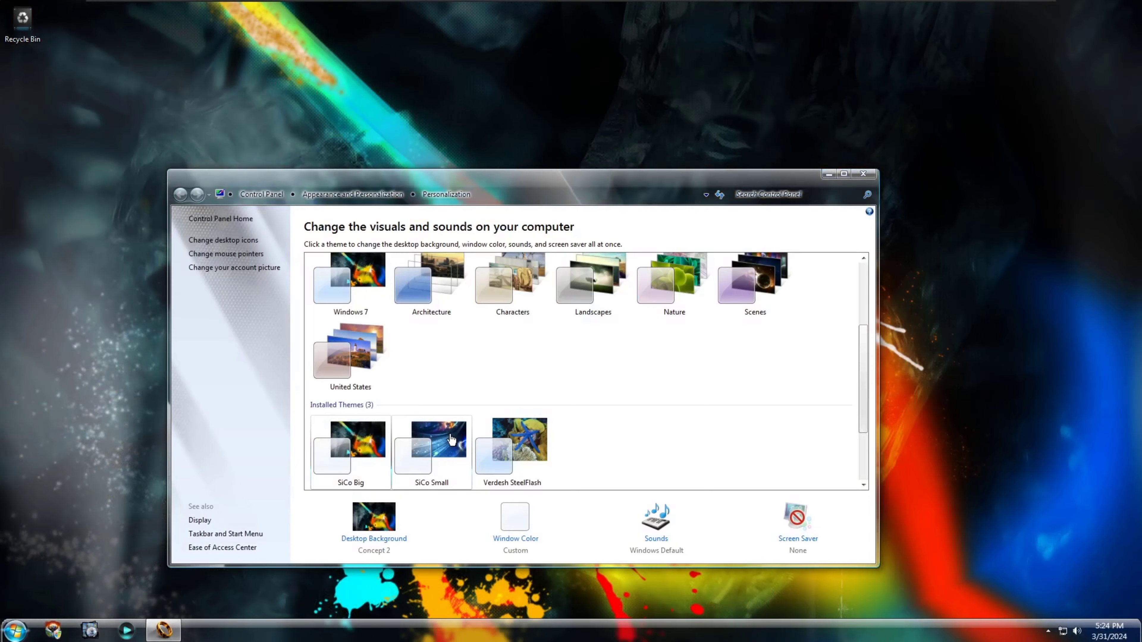
pyautogui.click(451, 440)
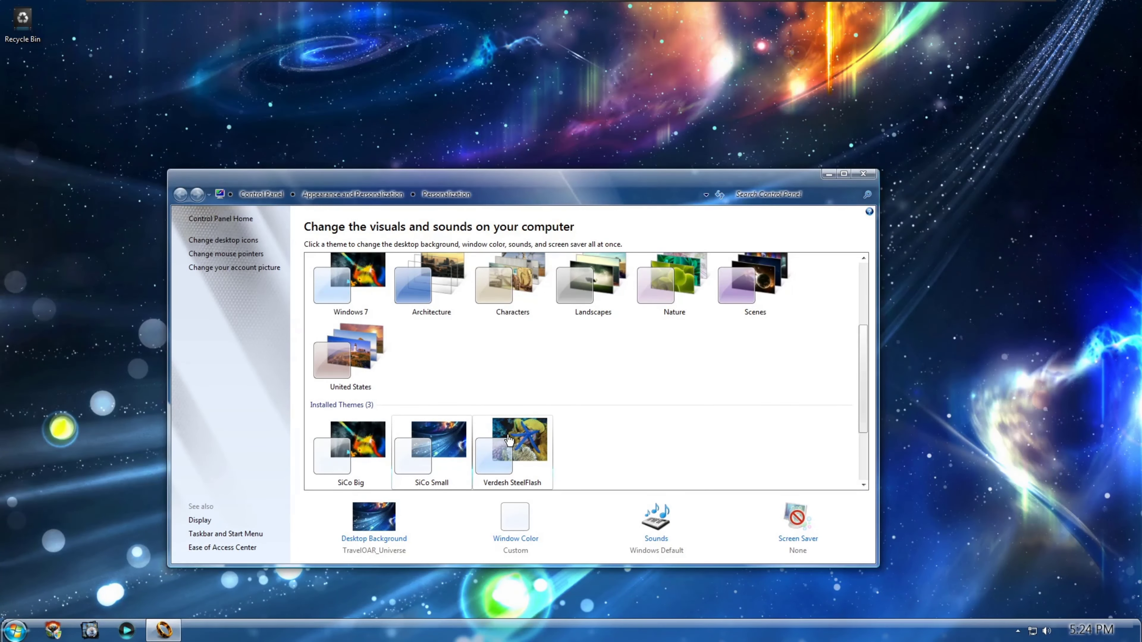
pyautogui.click(509, 440)
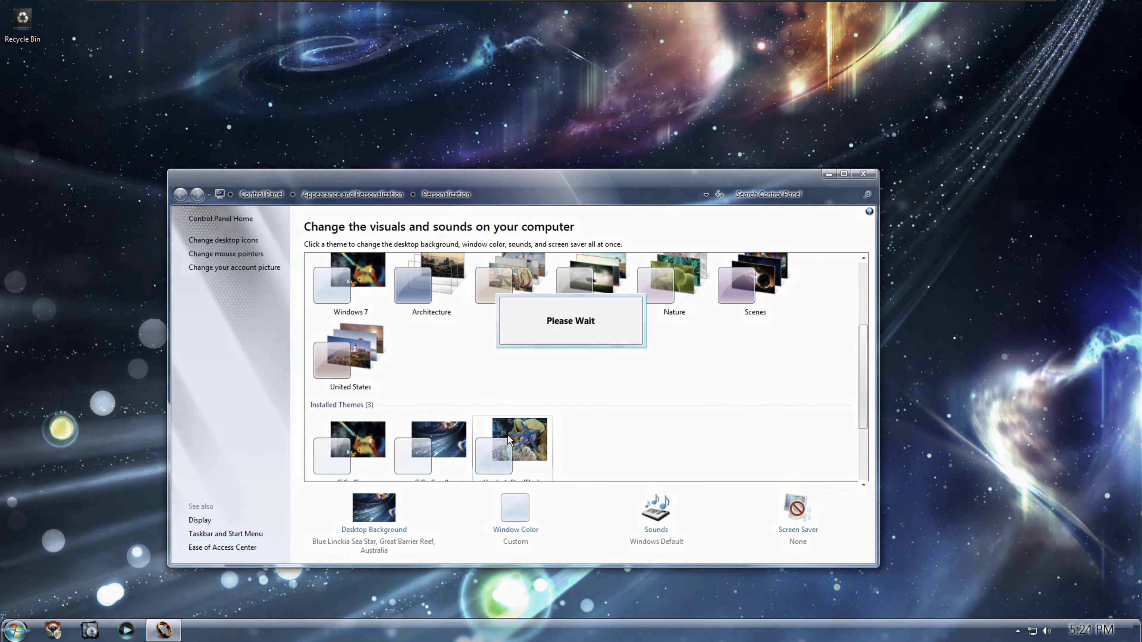
# Try the Windows 7 Basic theme from the basic and high contrast themes
pyautogui.scroll(-2, 522, 437)
pyautogui.scroll(-1, 504, 430)
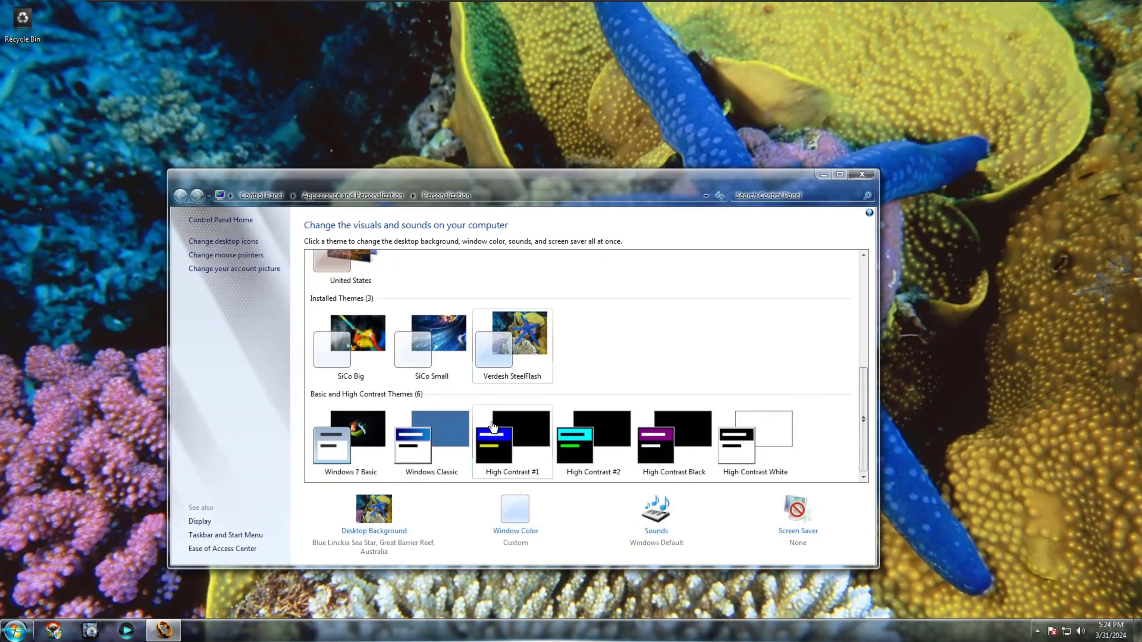
pyautogui.click(380, 434)
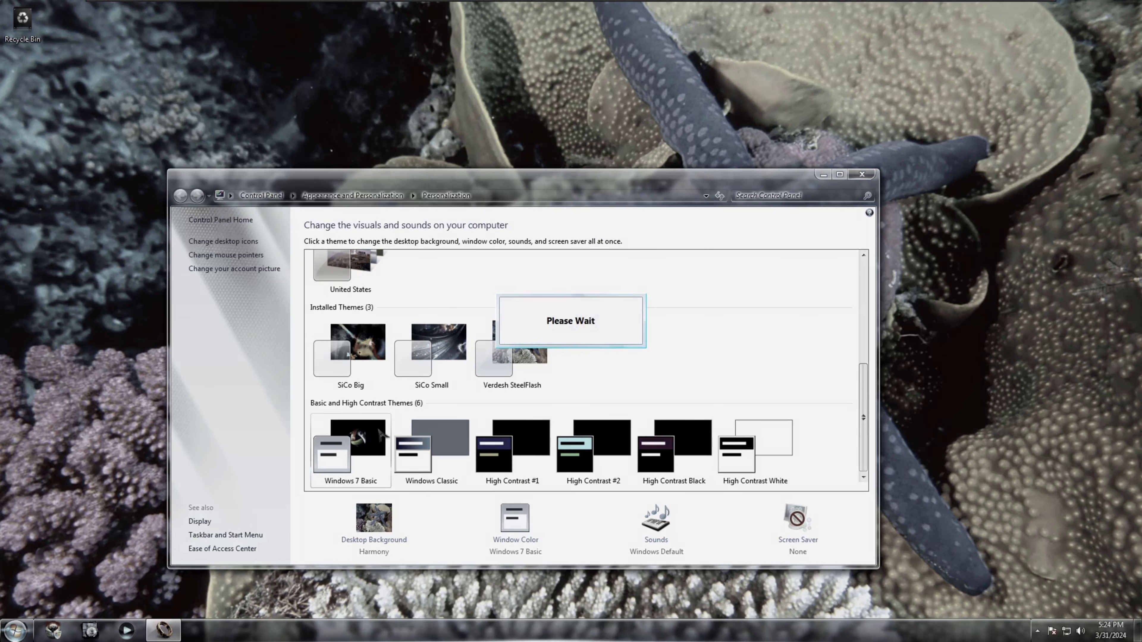
# Reposition the Personalization window and switch back to the Windows 7 Aero theme
pyautogui.scroll(4, 380, 435)
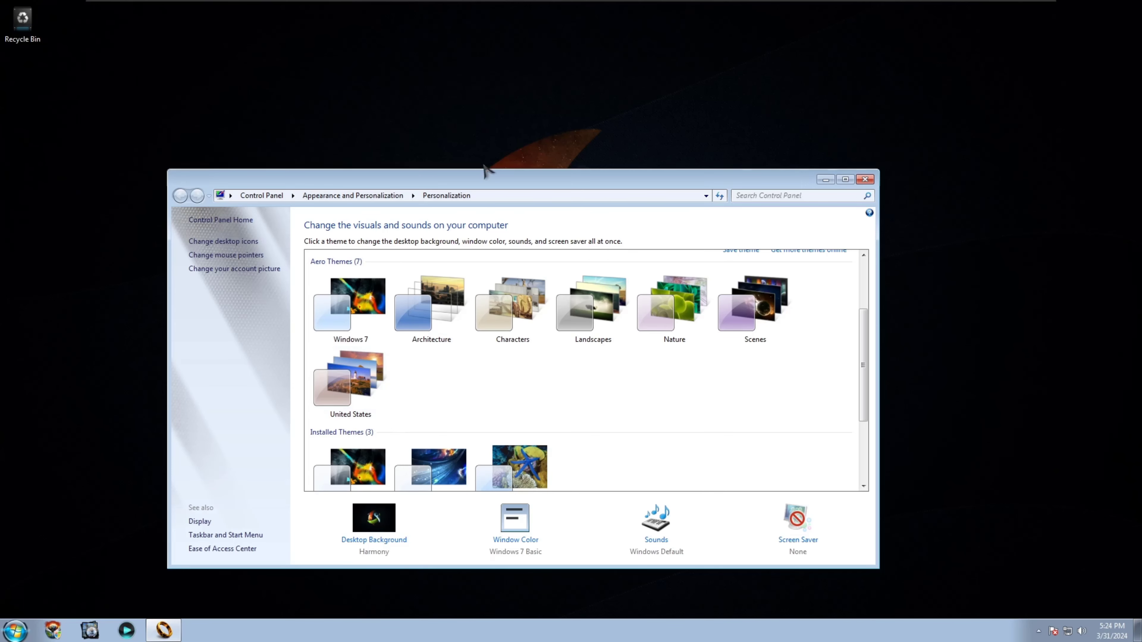
pyautogui.moveTo(470, 180); pyautogui.dragTo(441, 94)
pyautogui.click(405, 233)
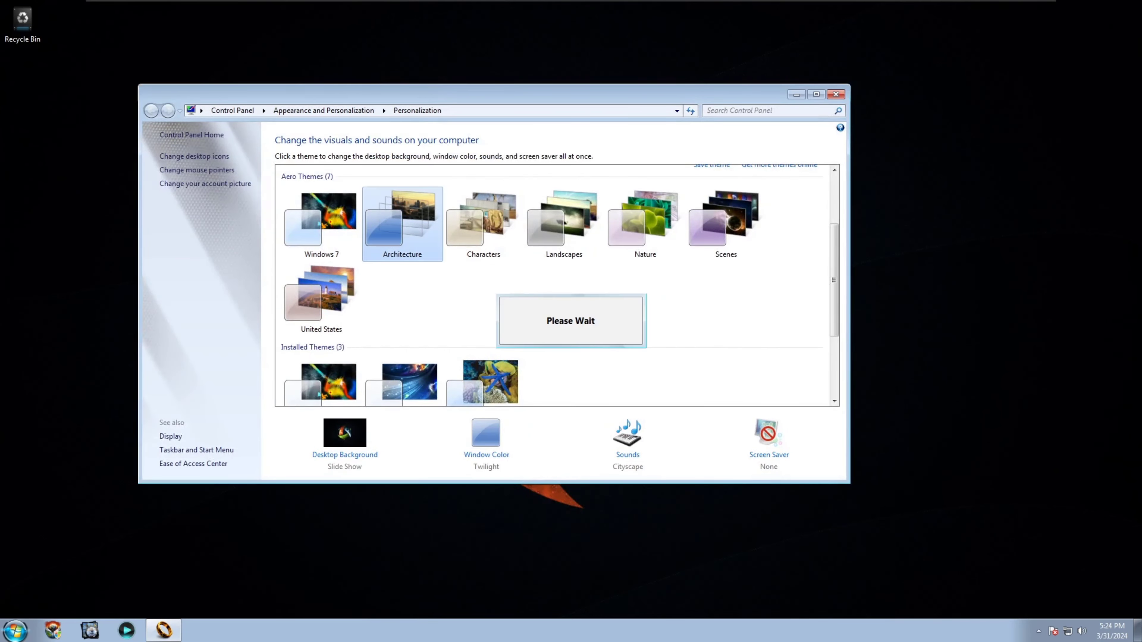
pyautogui.click(346, 233)
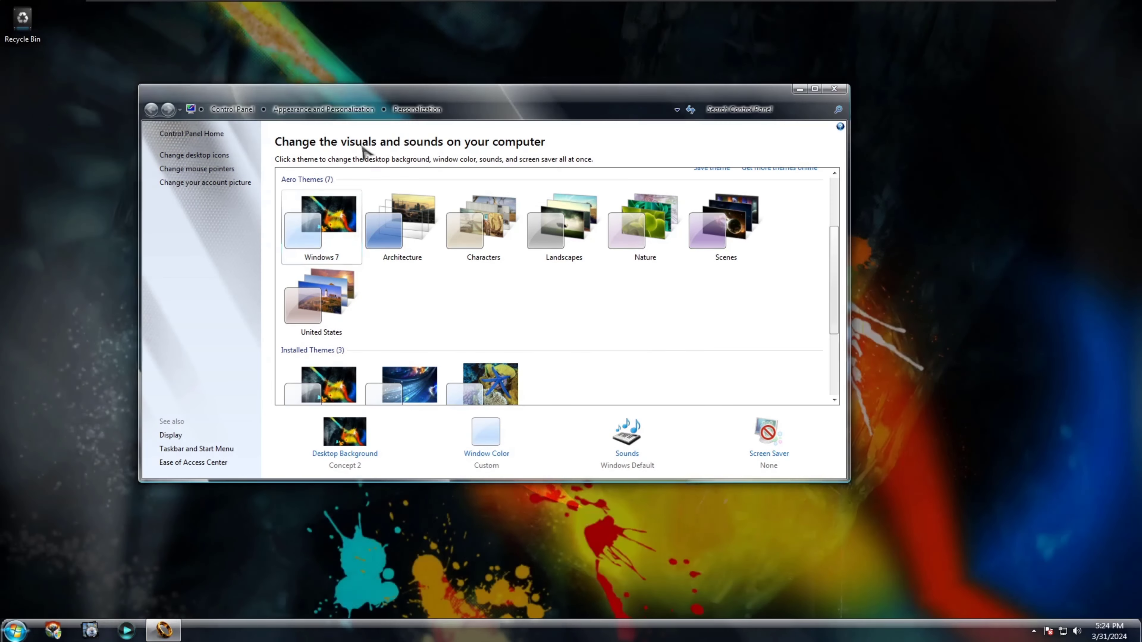
# Go up to the main Control Panel page and show all its items as small icons
pyautogui.click(360, 110)
pyautogui.click(247, 110)
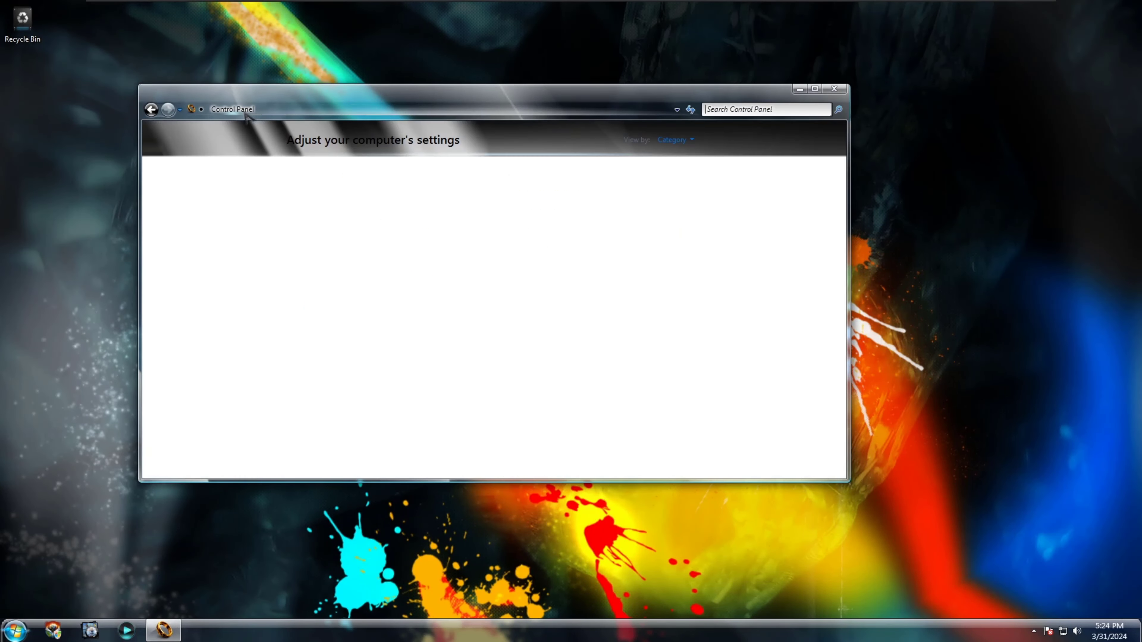
pyautogui.click(672, 141)
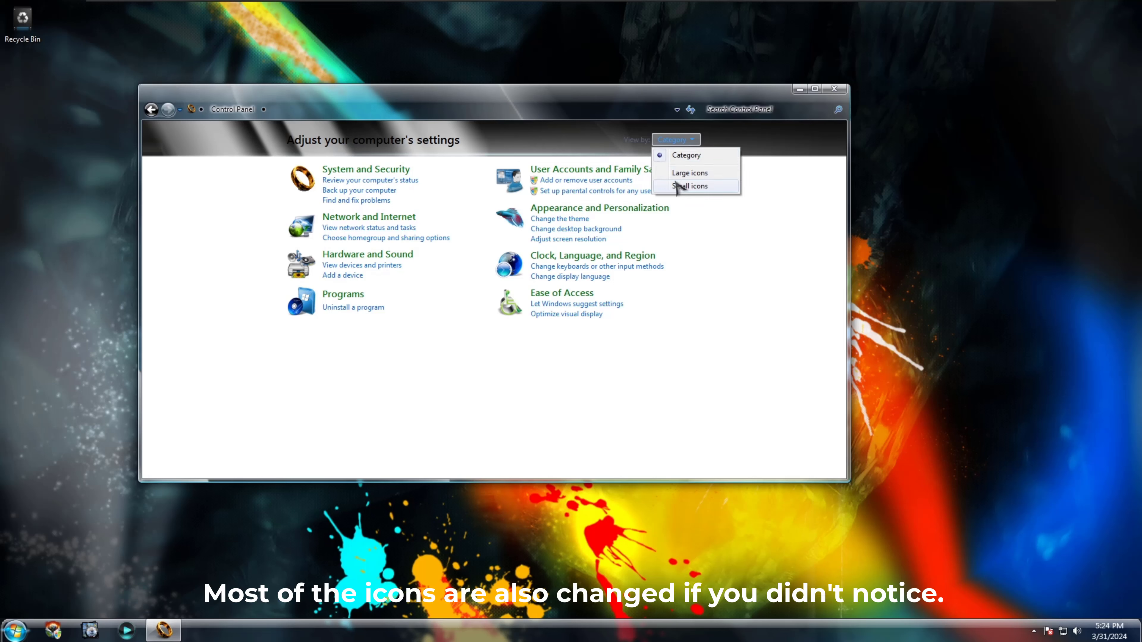
pyautogui.click(682, 184)
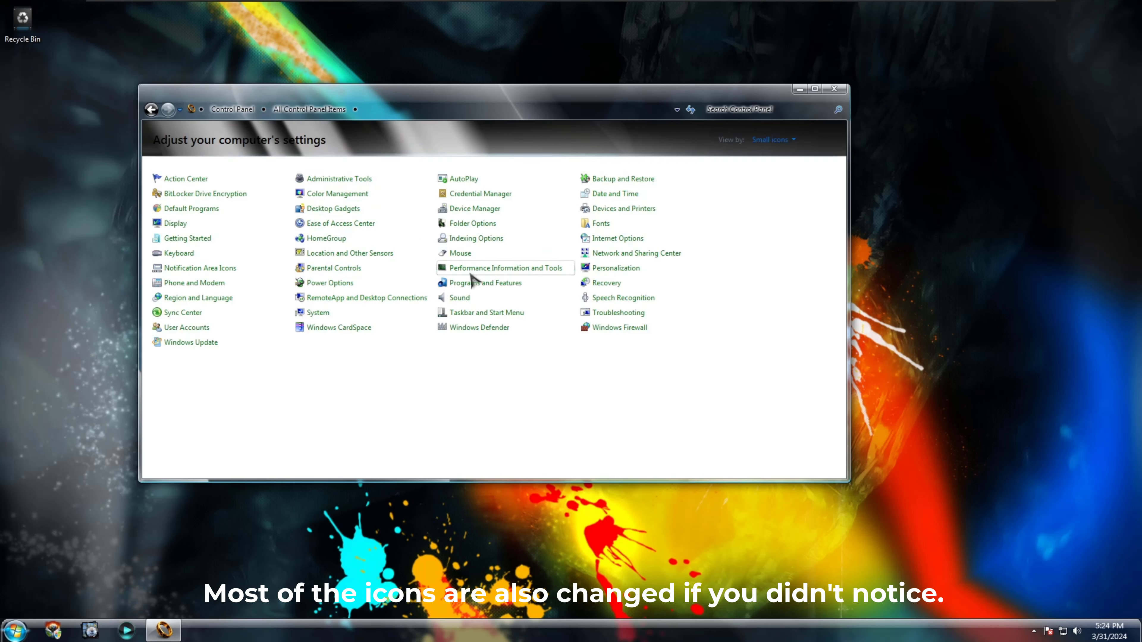
# View the installed programs list in Programs and Features, and close the window
pyautogui.click(465, 284)
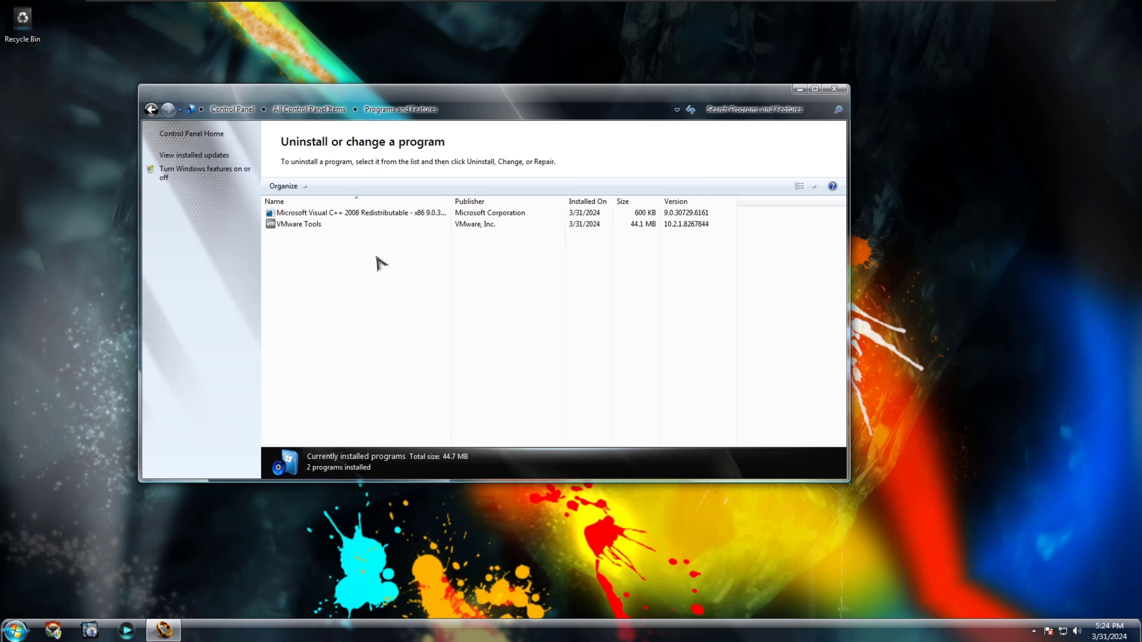
pyautogui.click(151, 109)
pyautogui.click(832, 90)
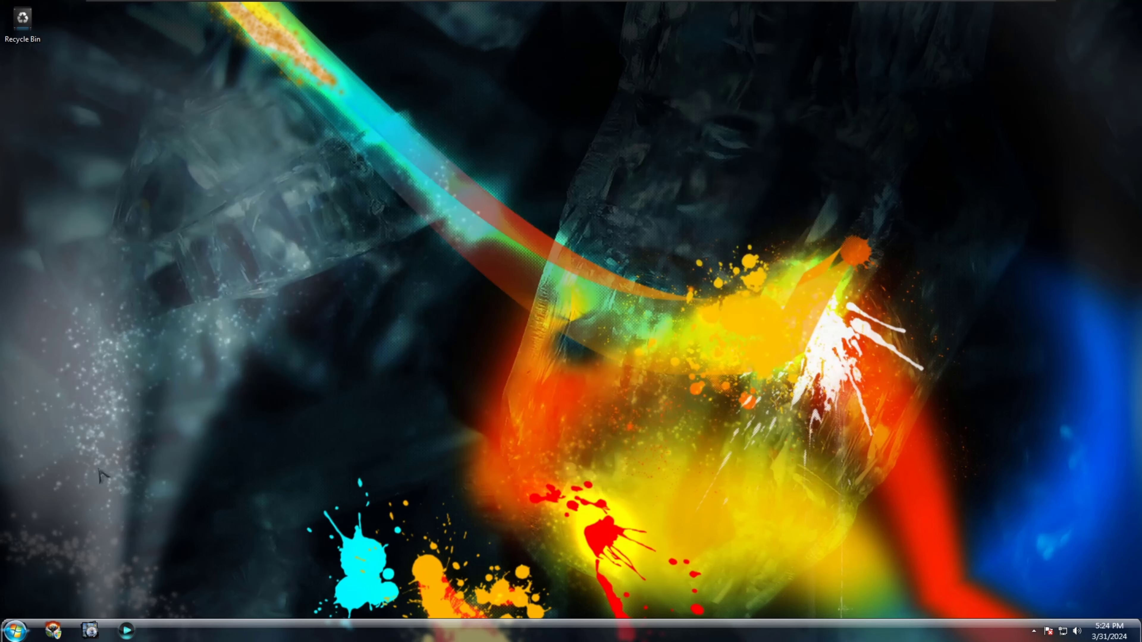
# Change the user account's picture to the Ubuntu logo, and close the User Accounts window
pyautogui.click(15, 631)
pyautogui.press('Escape')
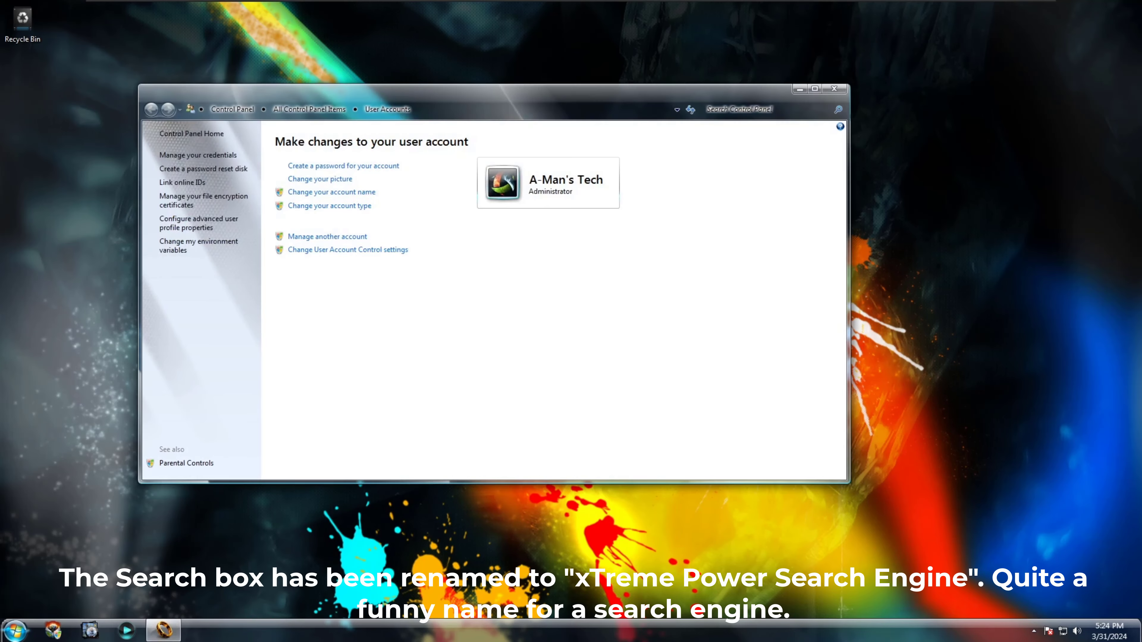
pyautogui.click(330, 182)
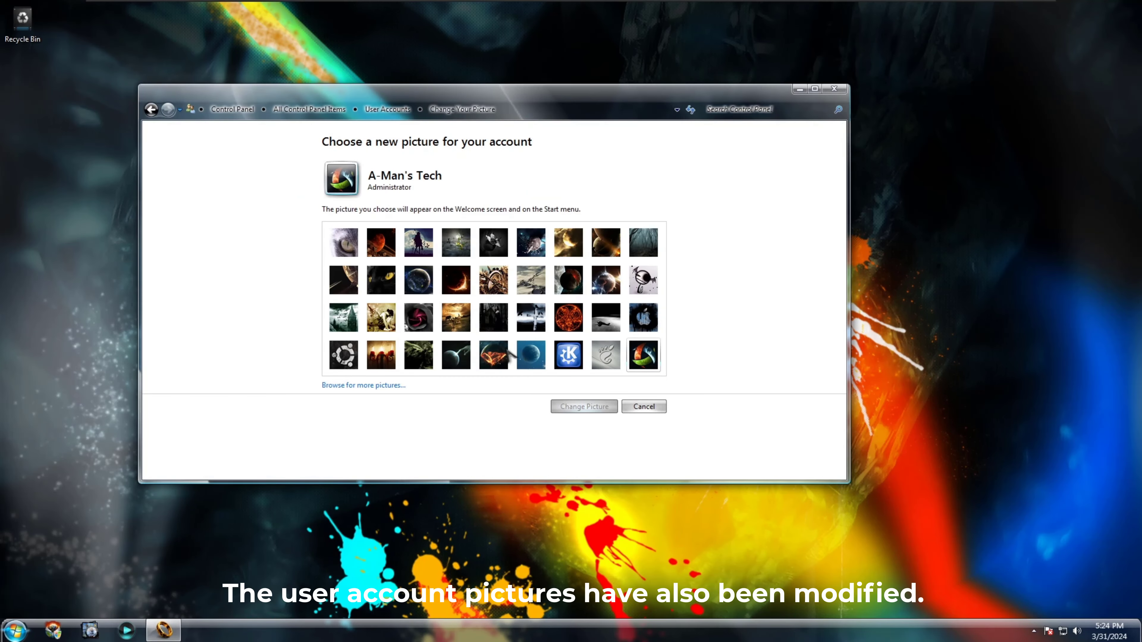
pyautogui.click(343, 355)
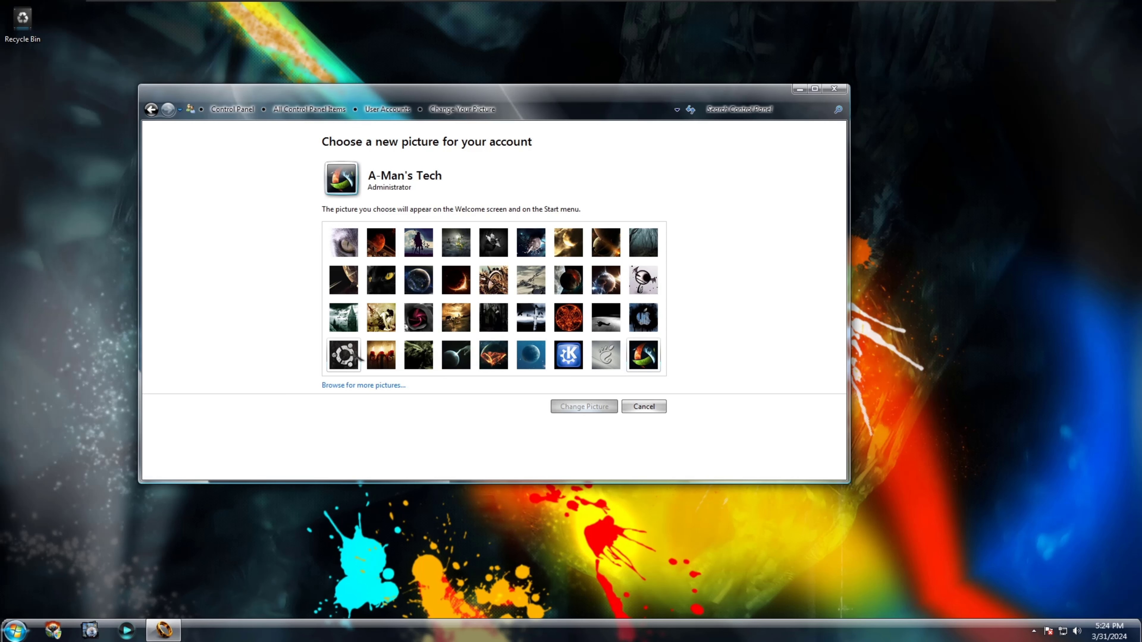
pyautogui.click(584, 406)
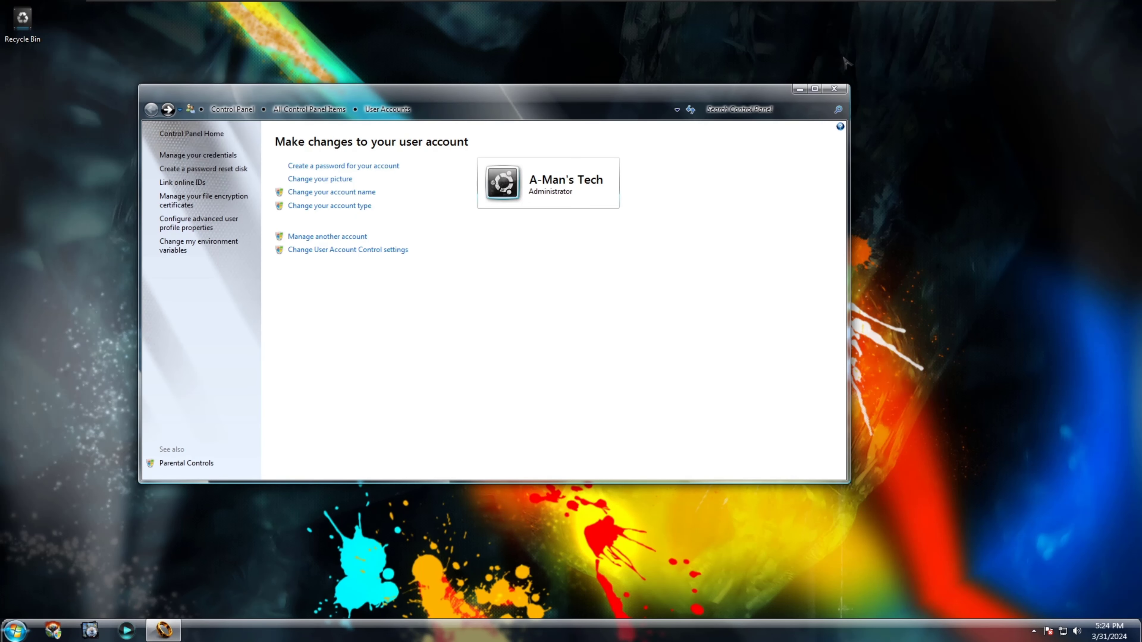
pyautogui.click(836, 89)
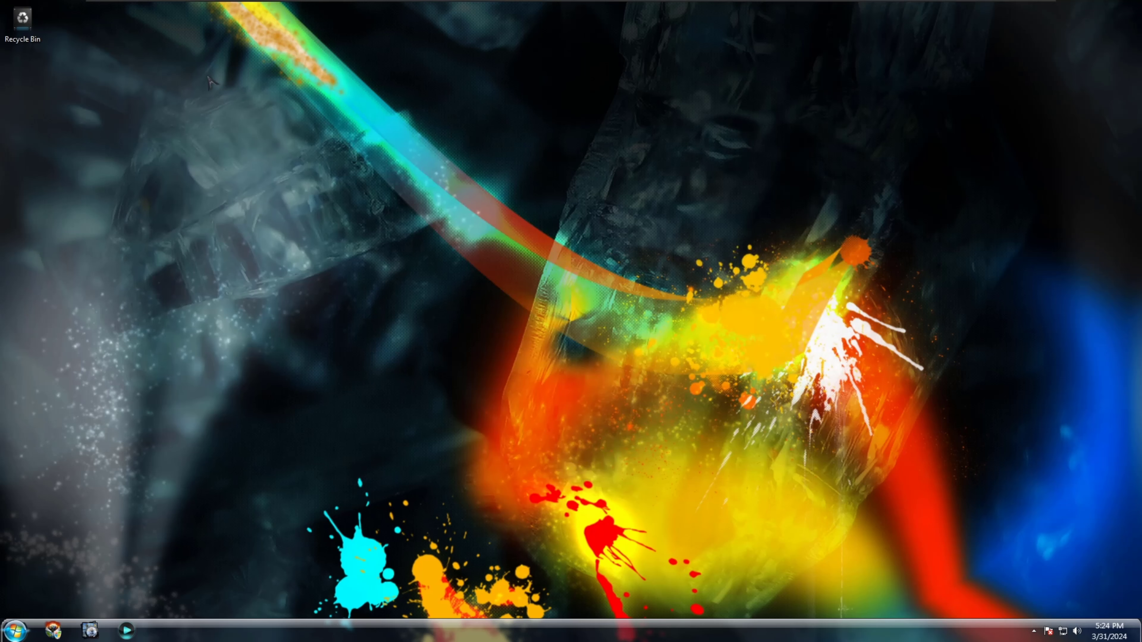
# Check the account picture in the Start menu, open the user's libraries, and view the Sample Music folder
pyautogui.press('super')
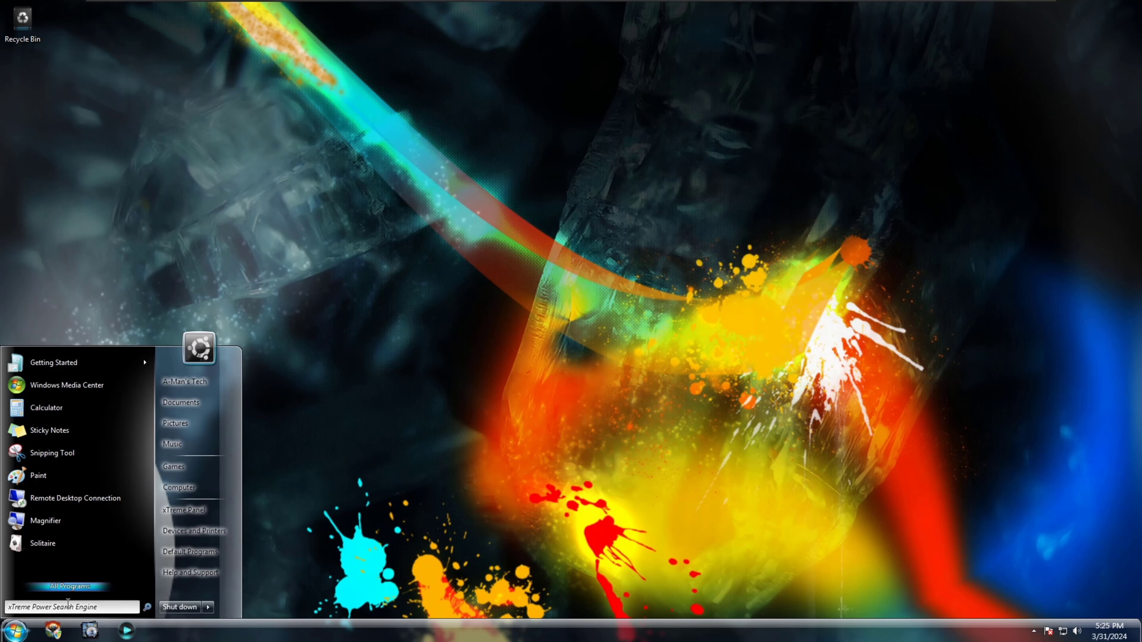
pyautogui.click(181, 402)
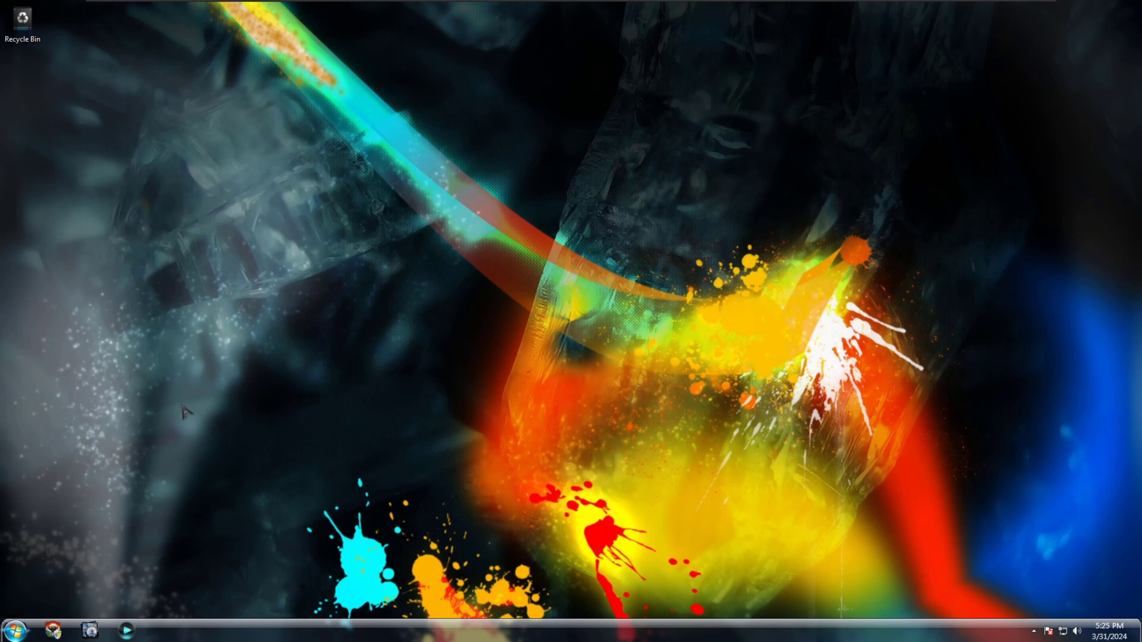
pyautogui.click(265, 270)
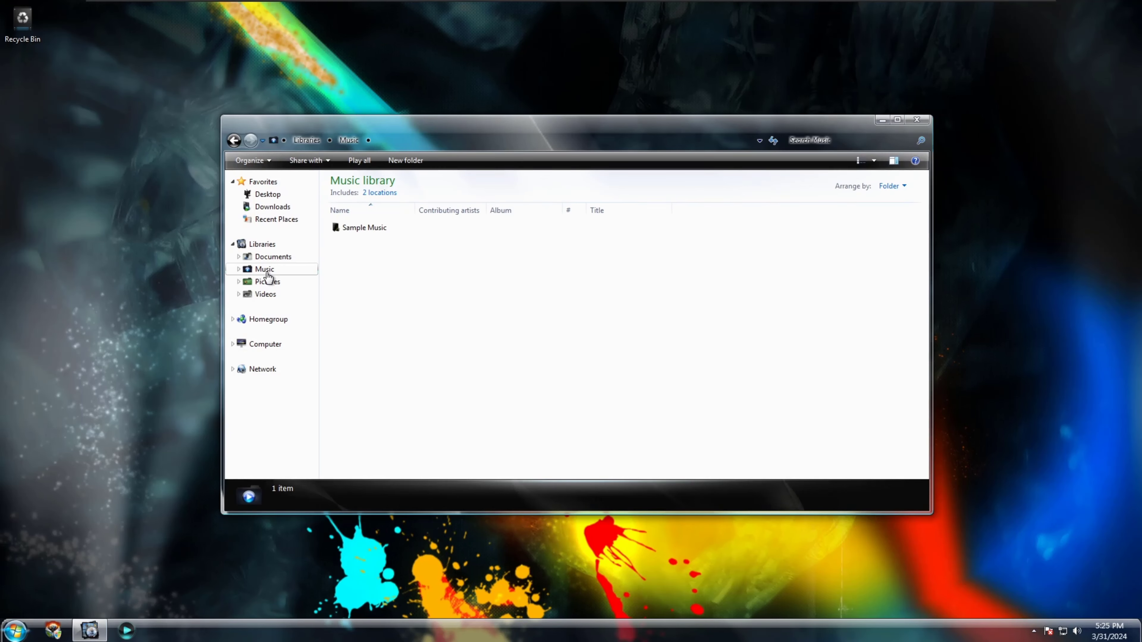
pyautogui.doubleClick(366, 227)
# View the Sample Pictures folder in the Pictures library and open Sample Videos in the Videos library
pyautogui.click(270, 282)
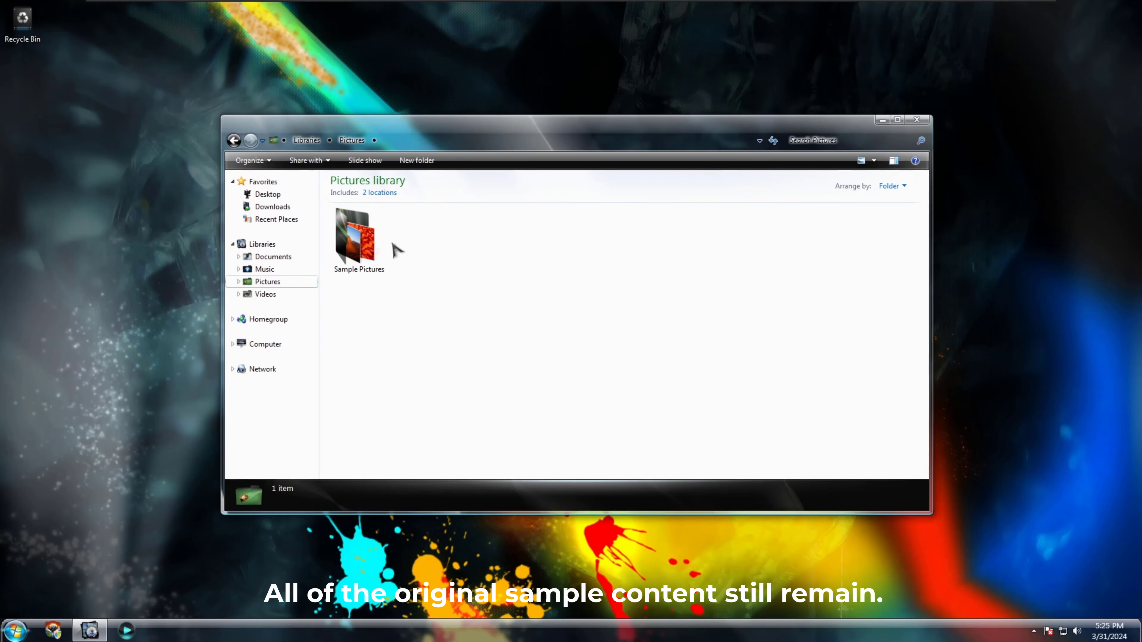
pyautogui.doubleClick(359, 236)
pyautogui.click(283, 296)
pyautogui.doubleClick(370, 252)
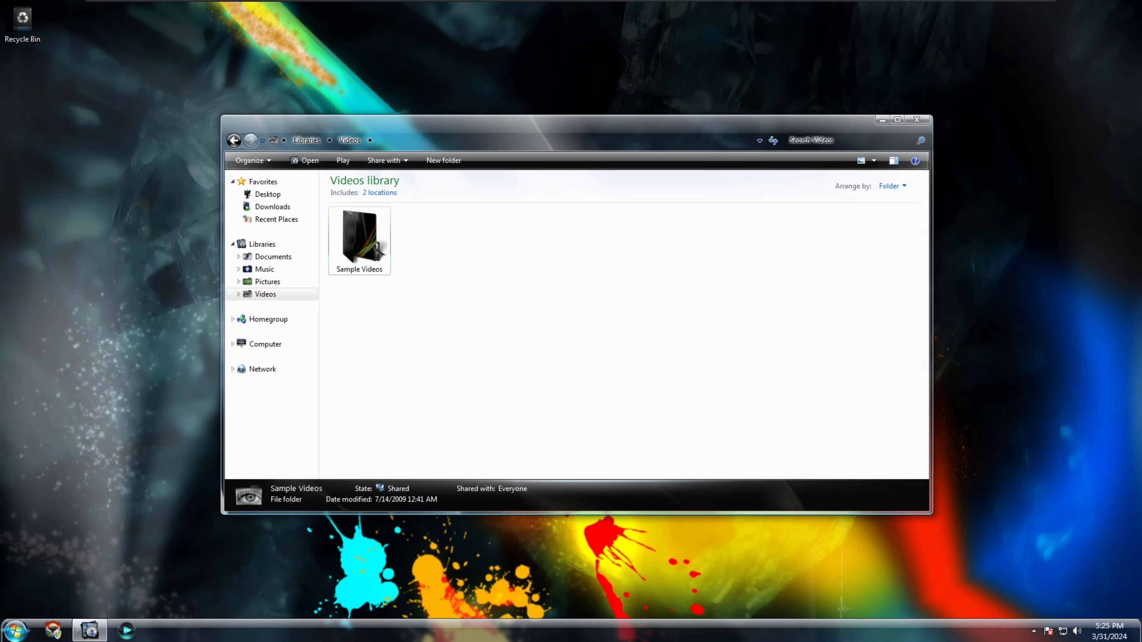
# Browse from Computer through Local Disk (C:) and the Windows folder into System32
pyautogui.click(278, 343)
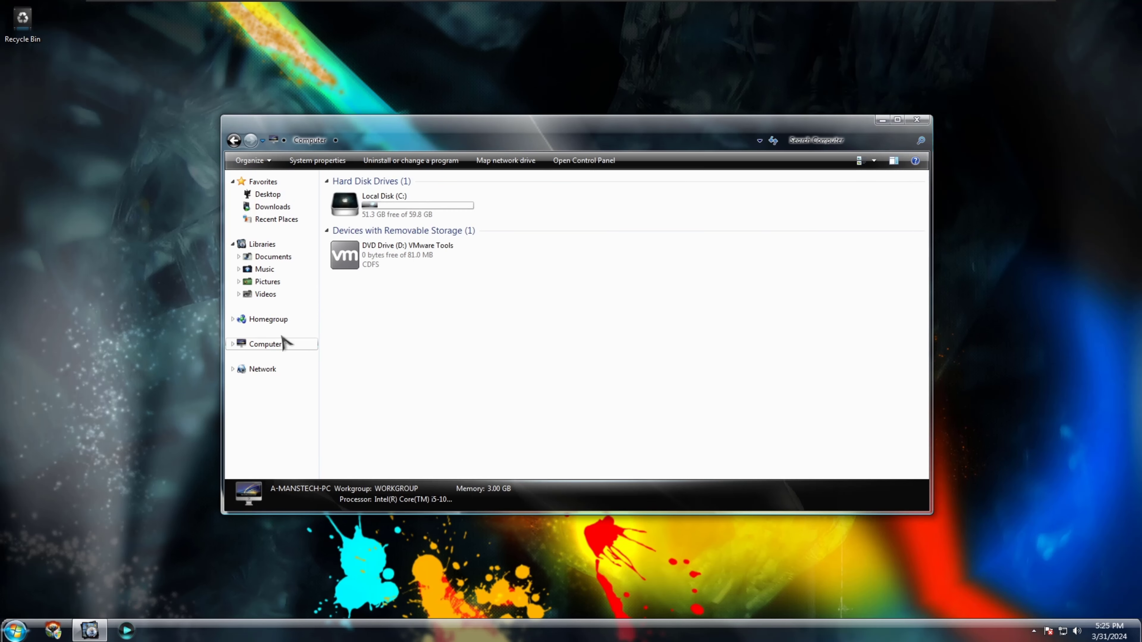
pyautogui.click(410, 206)
pyautogui.doubleClick(409, 203)
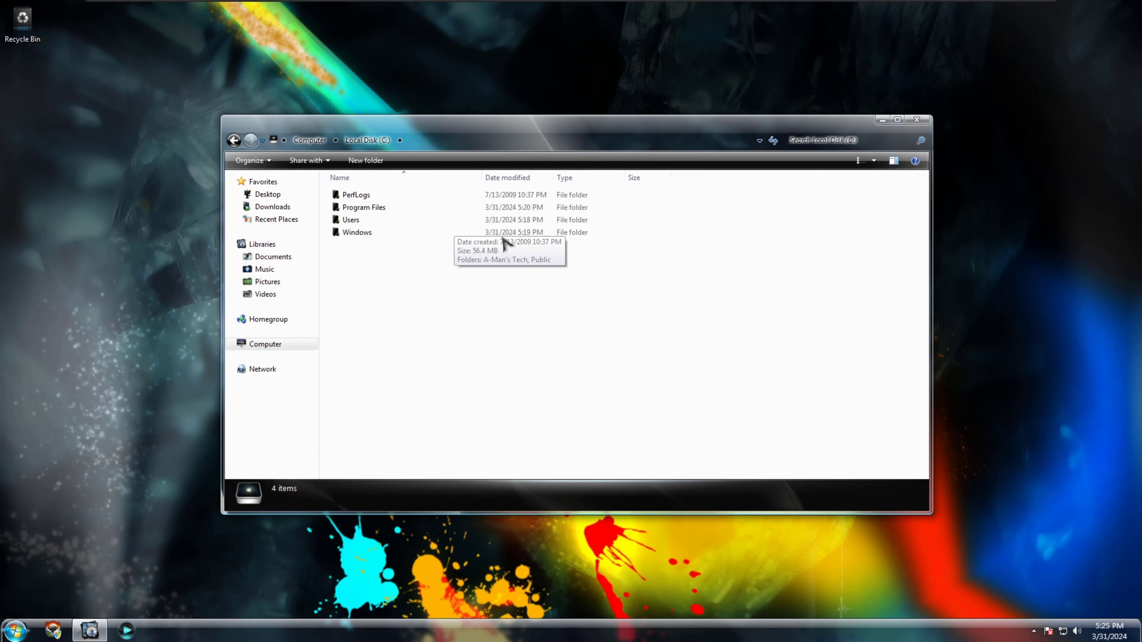
pyautogui.doubleClick(410, 234)
pyautogui.scroll(-8, 410, 238)
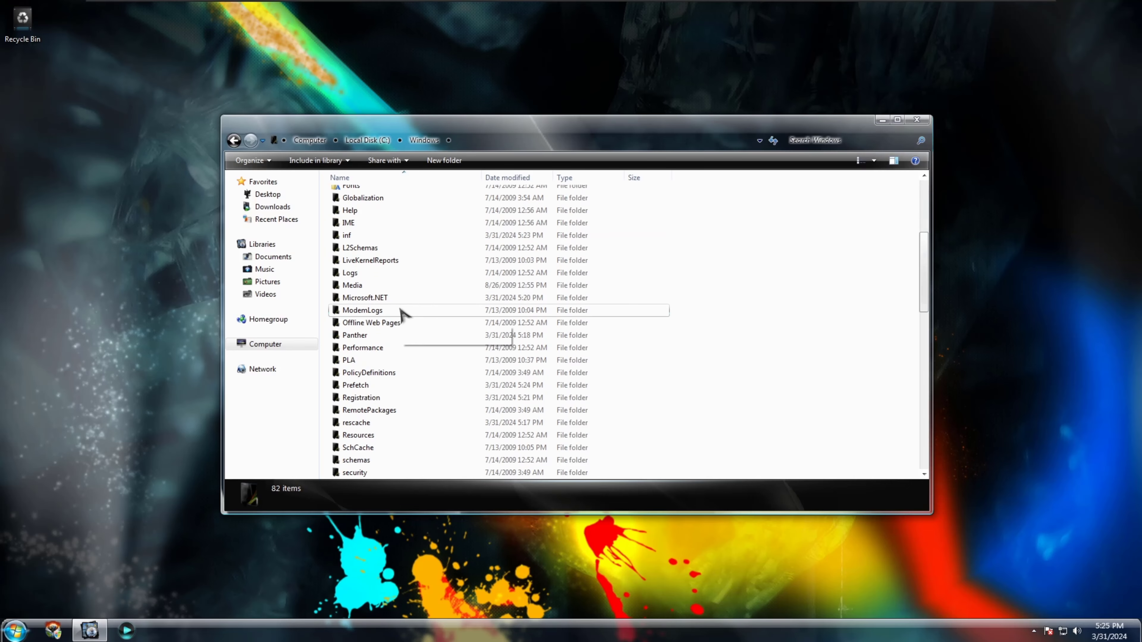
pyautogui.doubleClick(362, 460)
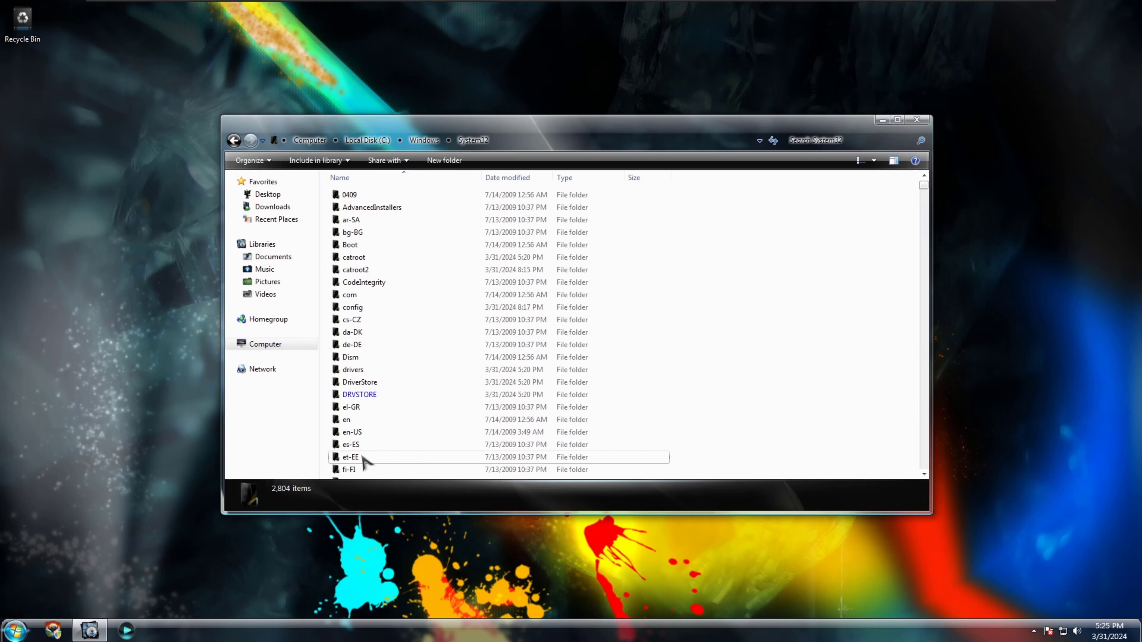
# Sort the System32 contents by date modified, examine the most recently modified files, and close the window
pyautogui.click(513, 179)
pyautogui.scroll(-7, 533, 261)
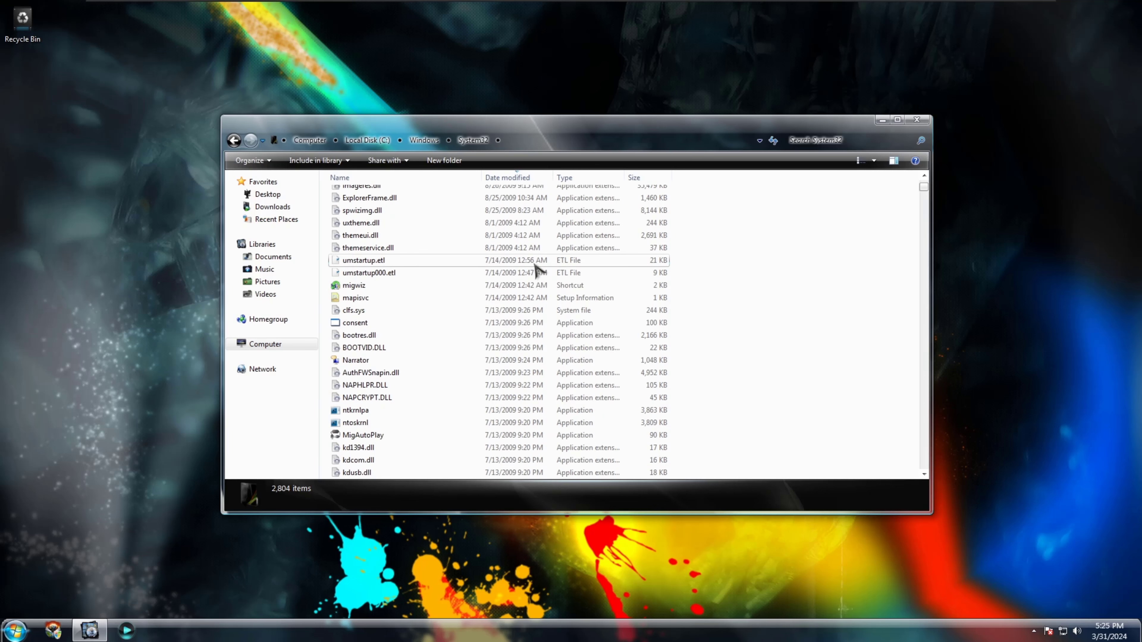
pyautogui.scroll(2, 537, 279)
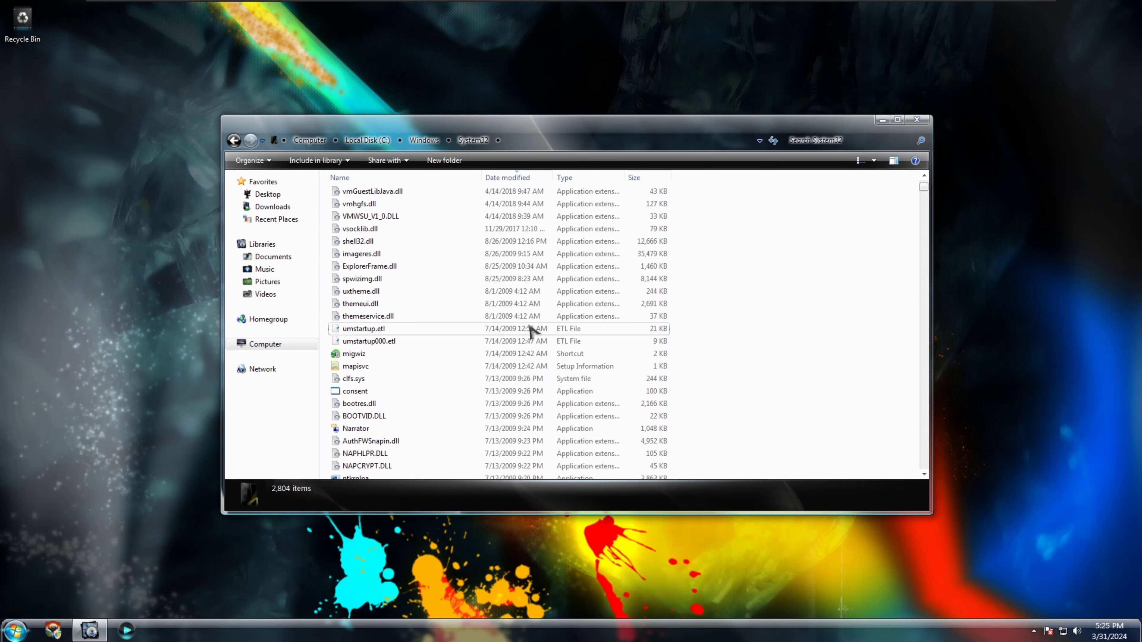
pyautogui.scroll(-3, 531, 332)
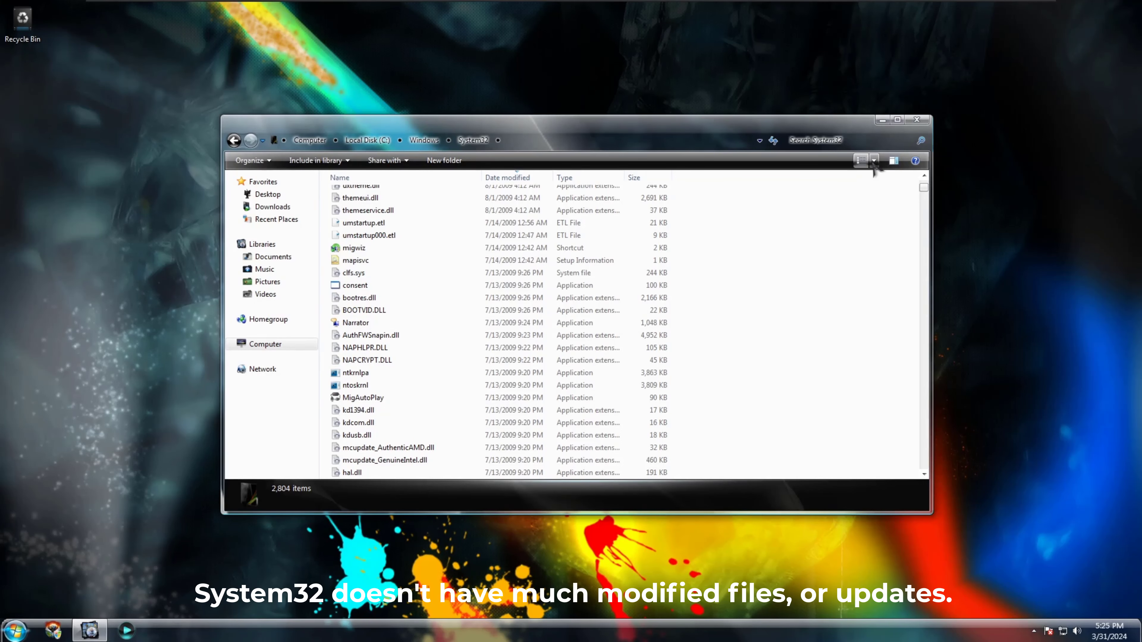
pyautogui.click(917, 120)
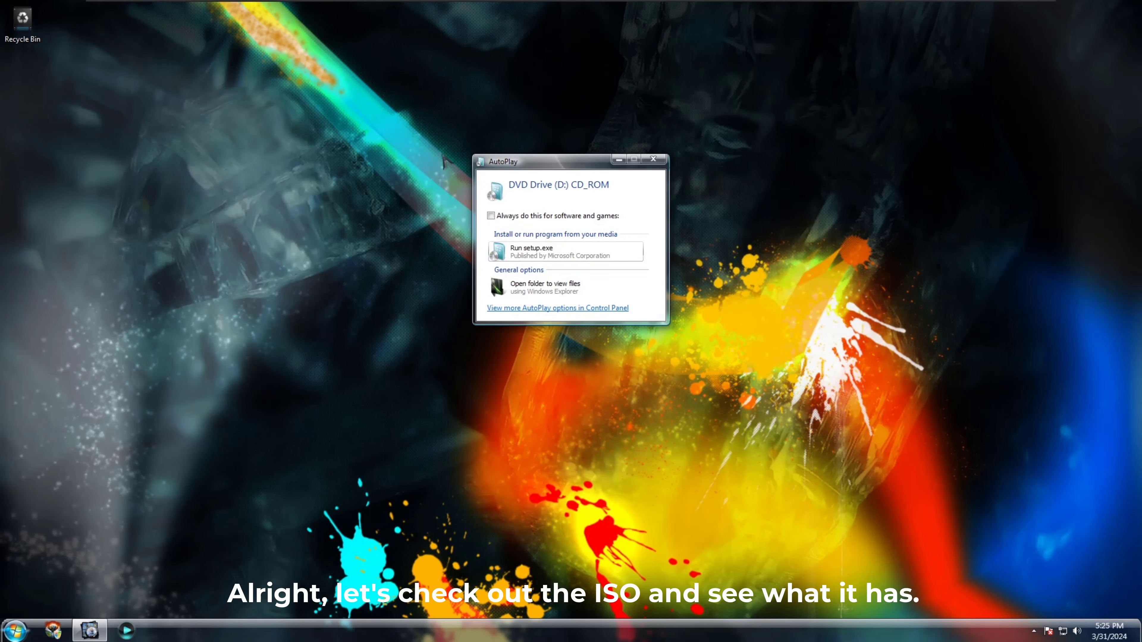
# Open the CD_ROM disc in drive D: to view its files, and look through the APPLICATIONS, BOOT and SOURCES folders
pyautogui.click(574, 291)
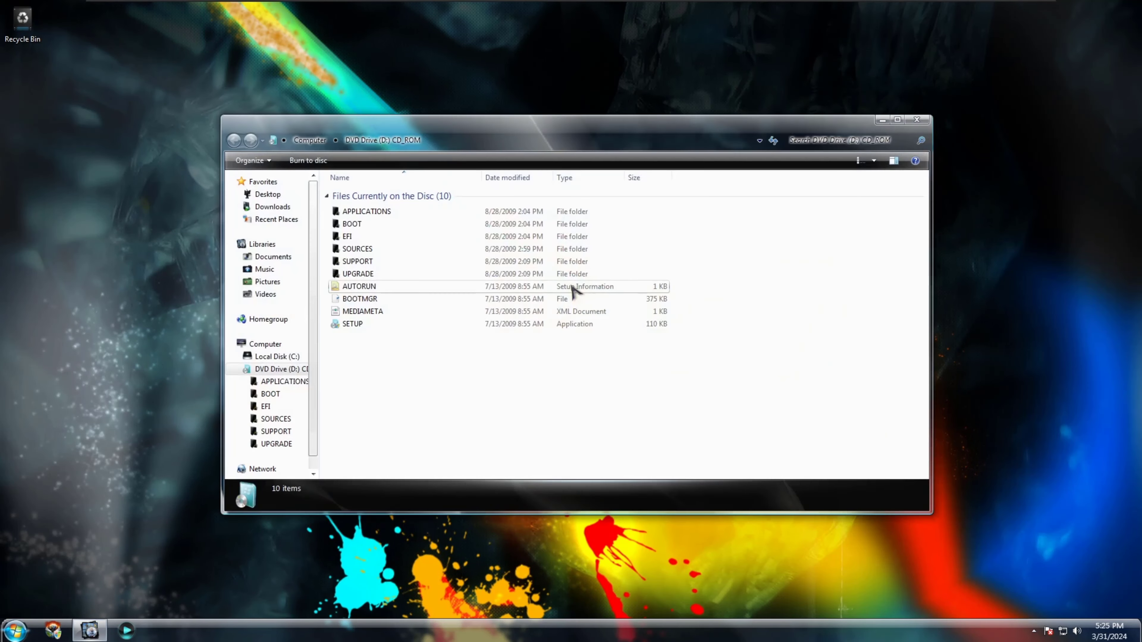
pyautogui.doubleClick(377, 214)
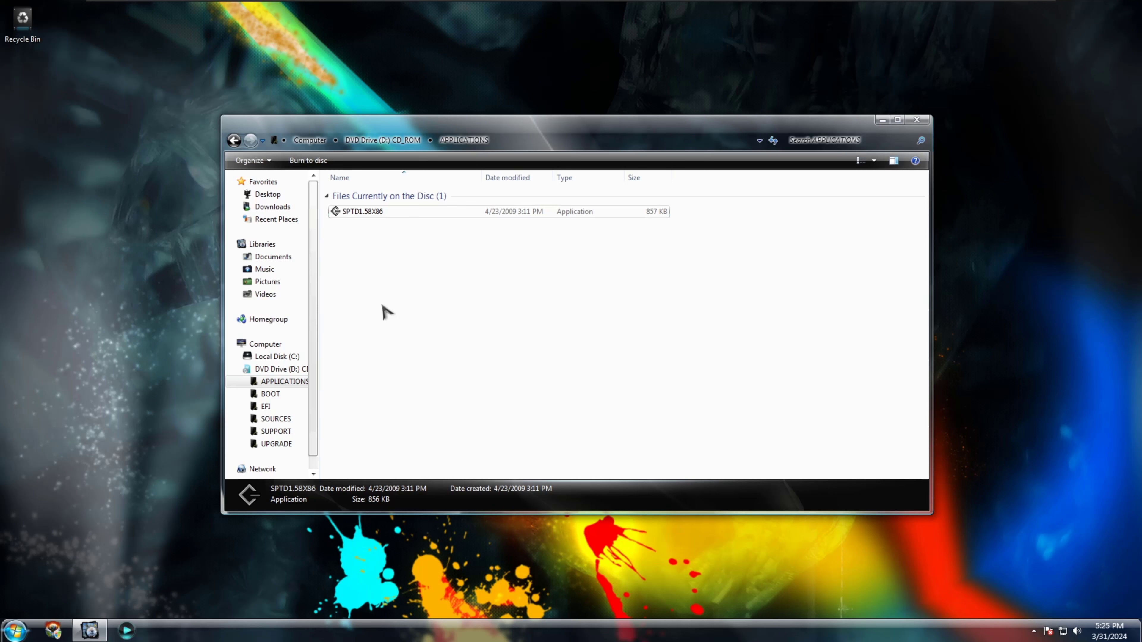
pyautogui.click(284, 395)
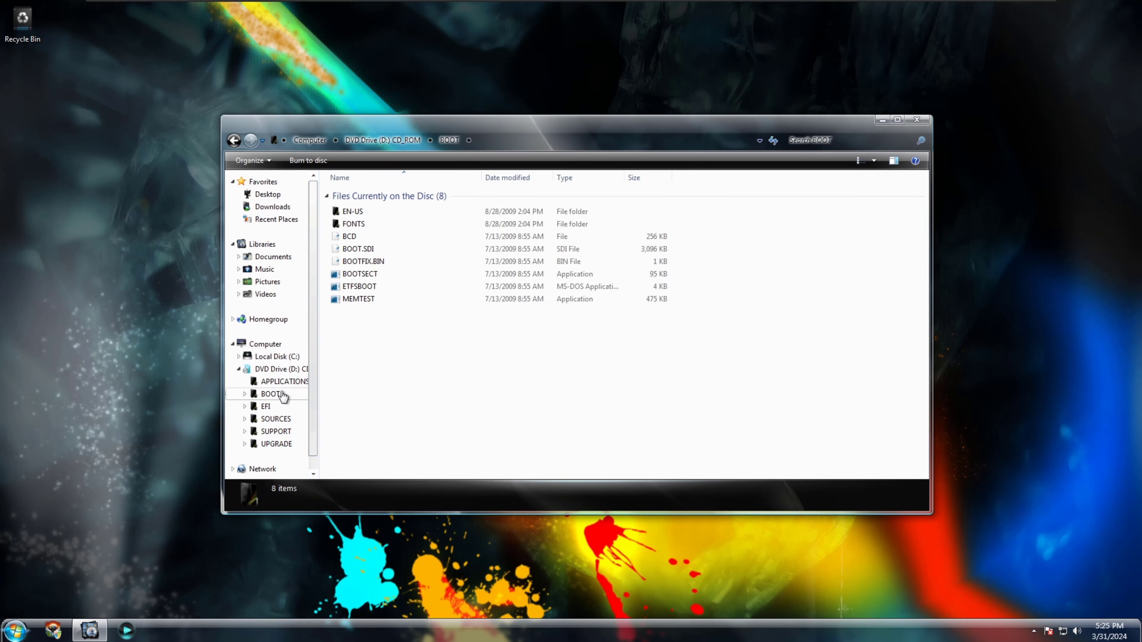
pyautogui.click(276, 419)
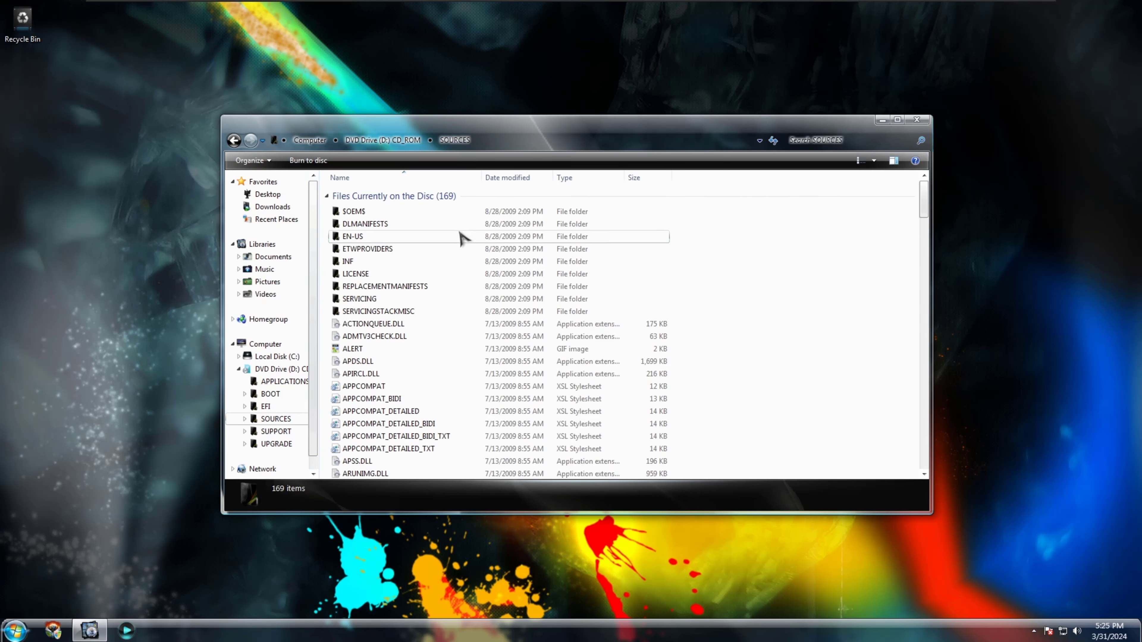
# Open the SETUPCOMPLETE script for editing from the $OEM$ SETUP\SCRIPTS folder, and view and close the disc's AUTORUN file
pyautogui.doubleClick(449, 215)
pyautogui.doubleClick(449, 215)
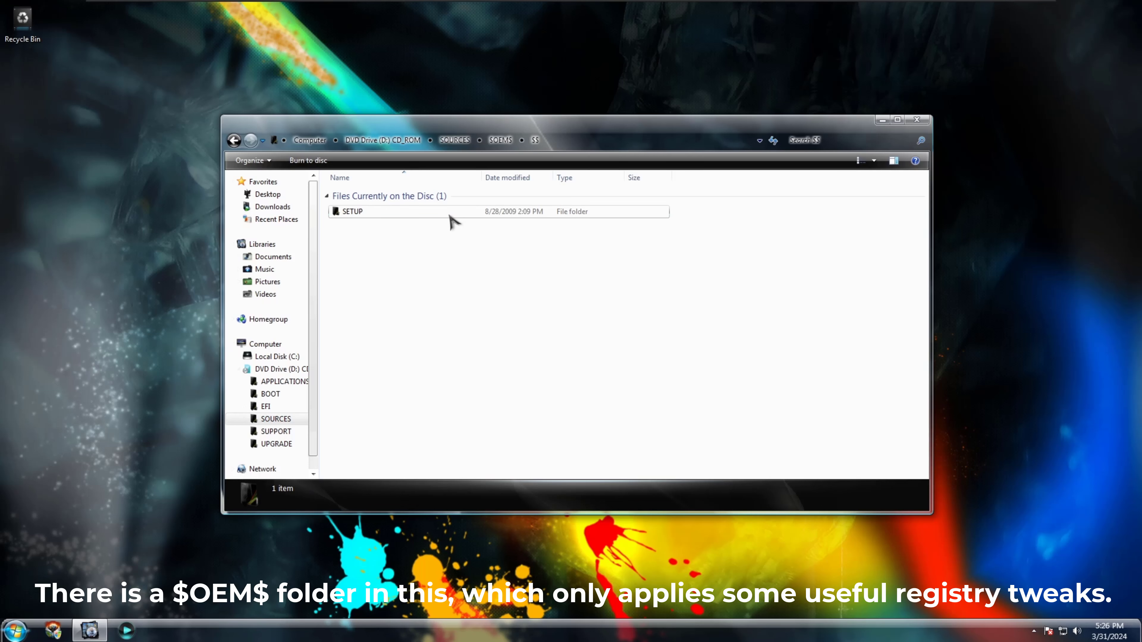
pyautogui.doubleClick(450, 215)
pyautogui.doubleClick(450, 215)
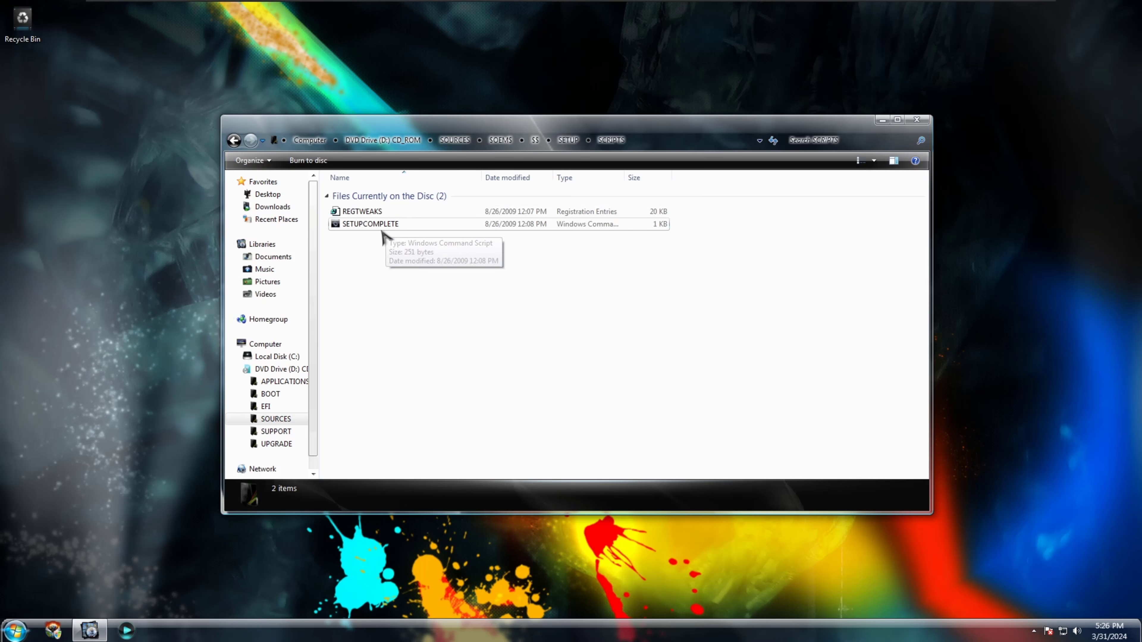
pyautogui.rightClick(365, 231)
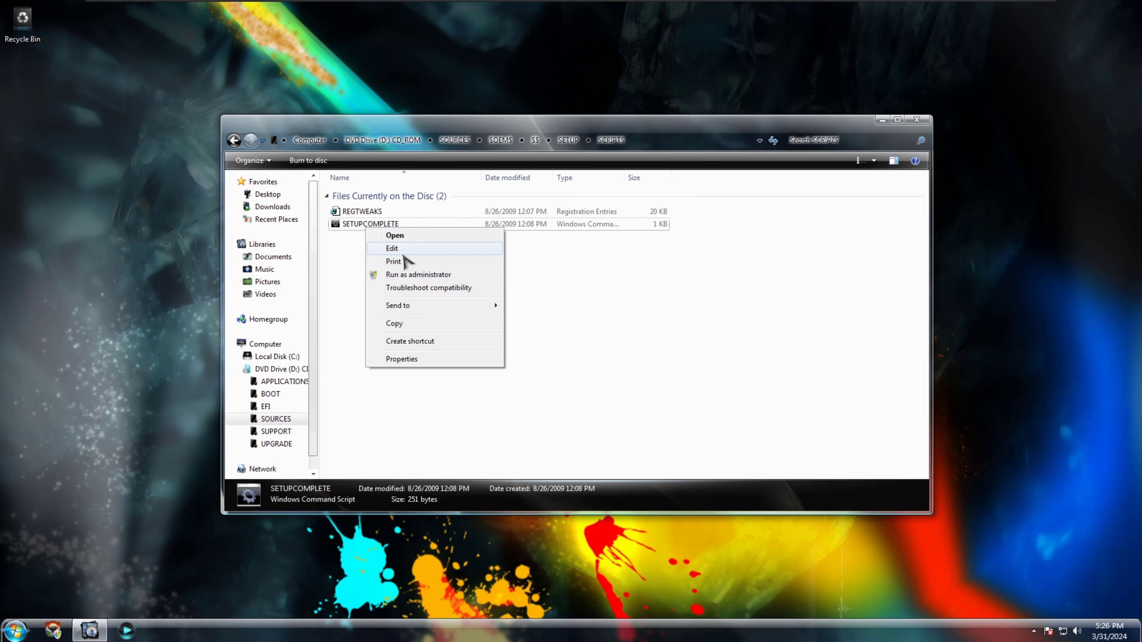
pyautogui.click(393, 249)
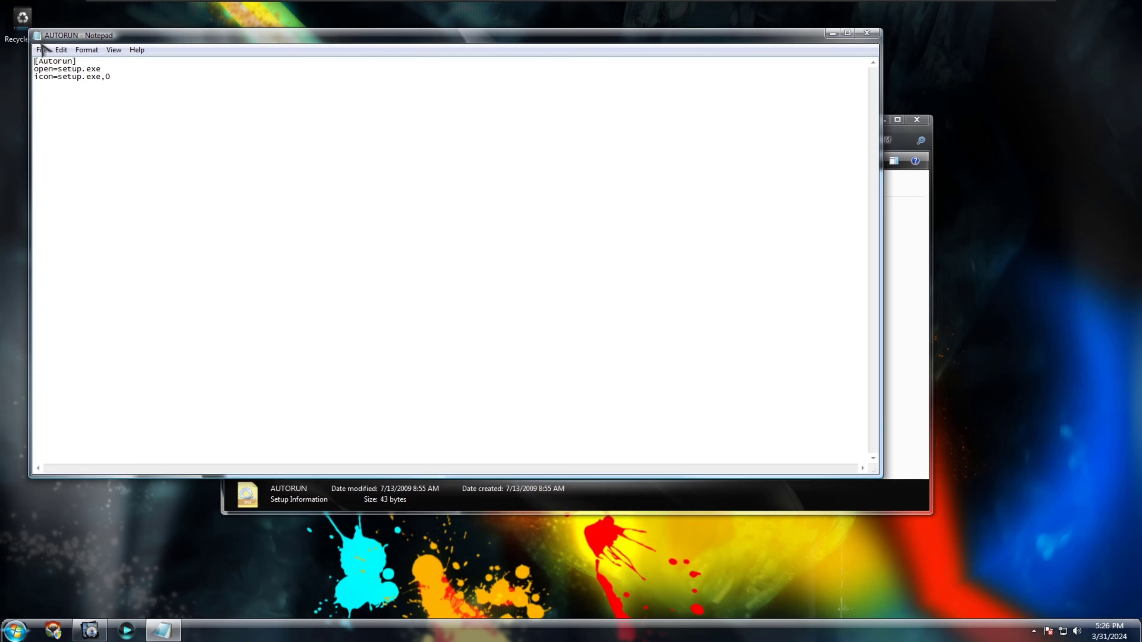
pyautogui.doubleClick(135, 40)
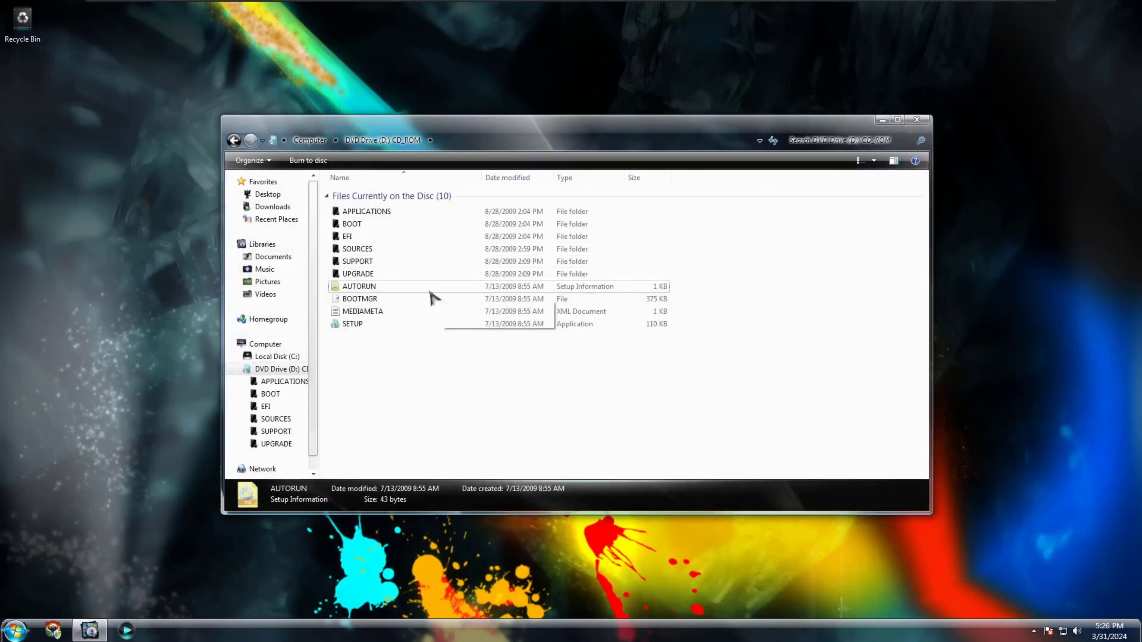
# Run SETUP from the disc's root to view the installer and close it, then check the Downloads folder and close the window
pyautogui.click(400, 324)
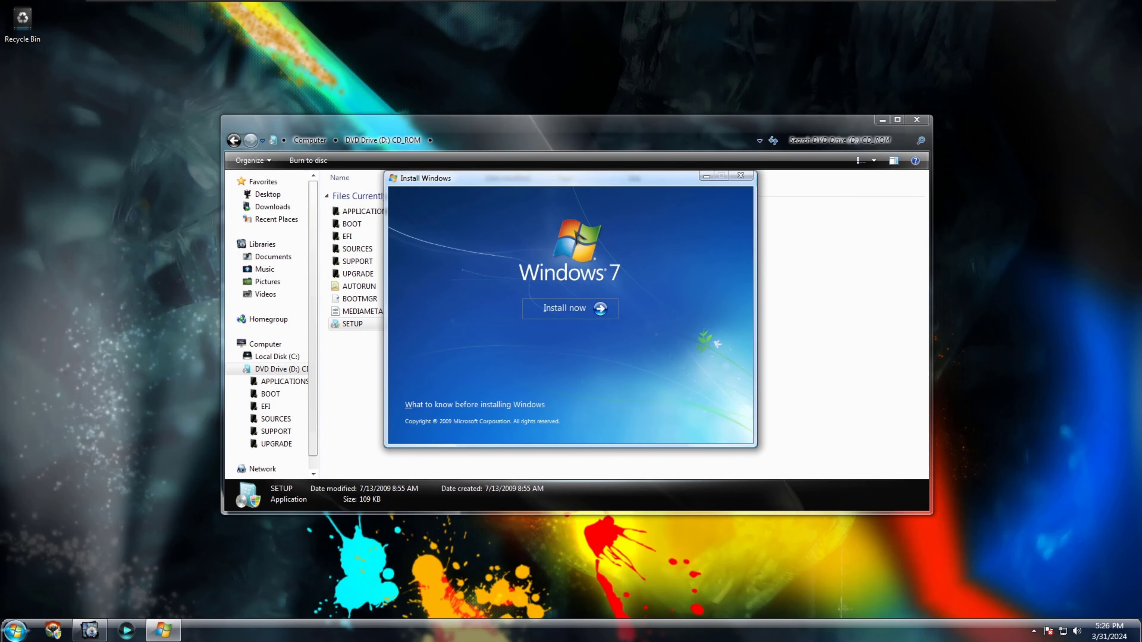
pyautogui.click(742, 176)
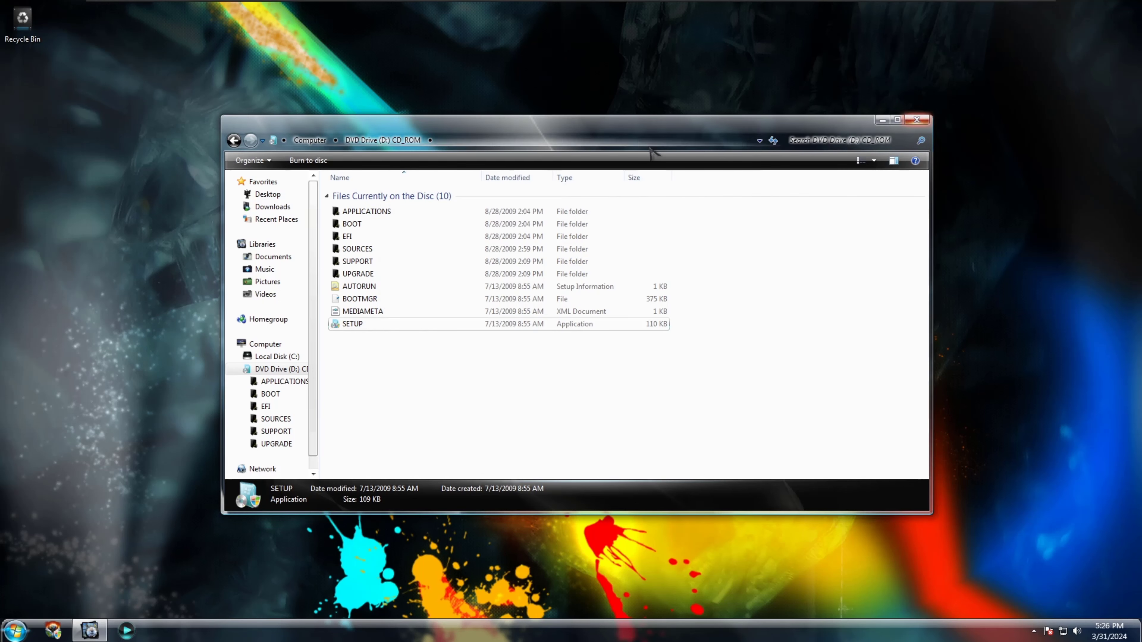
pyautogui.click(266, 207)
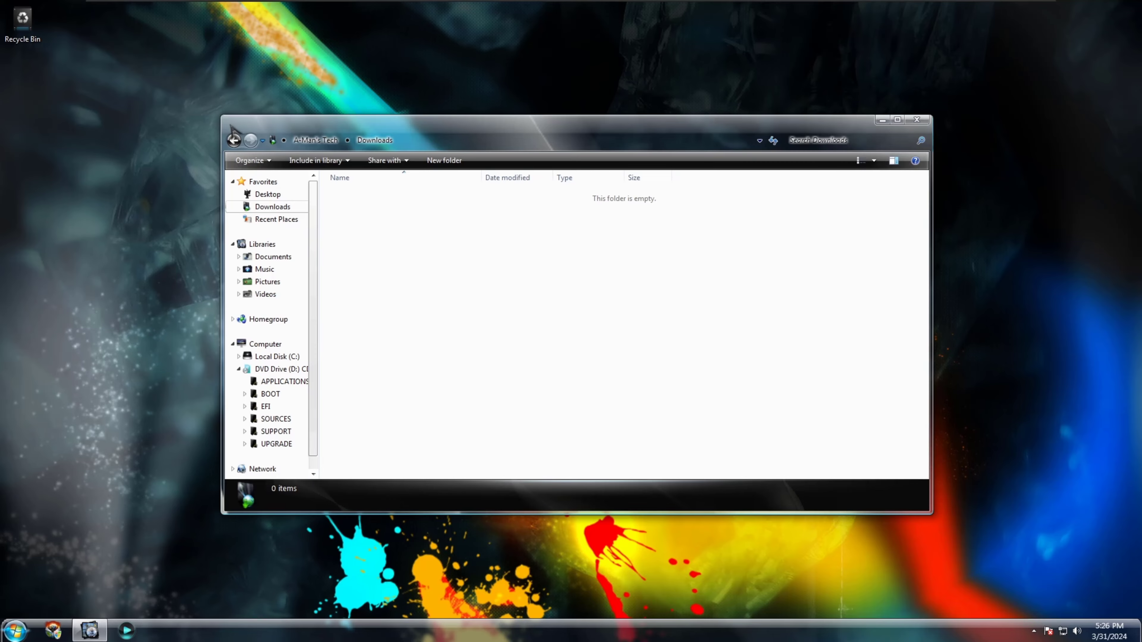
pyautogui.hotkey('alt', 'F4')
# Set the desktop background to the picture in the Windows group of Windows Desktop Backgrounds, and save the change
pyautogui.rightClick(607, 323)
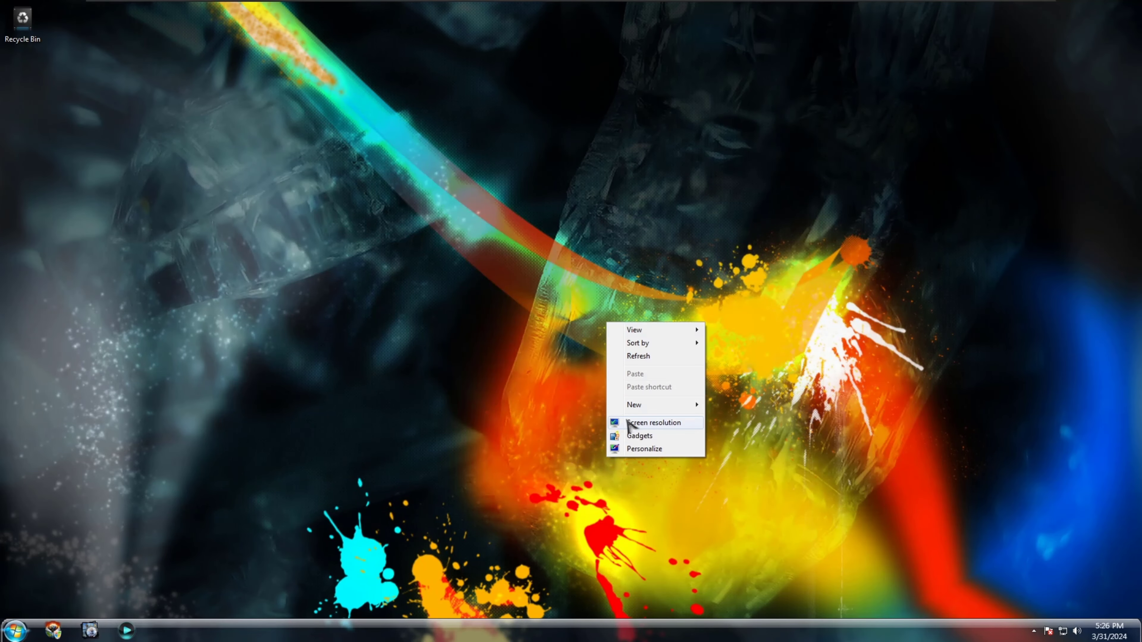
pyautogui.click(643, 449)
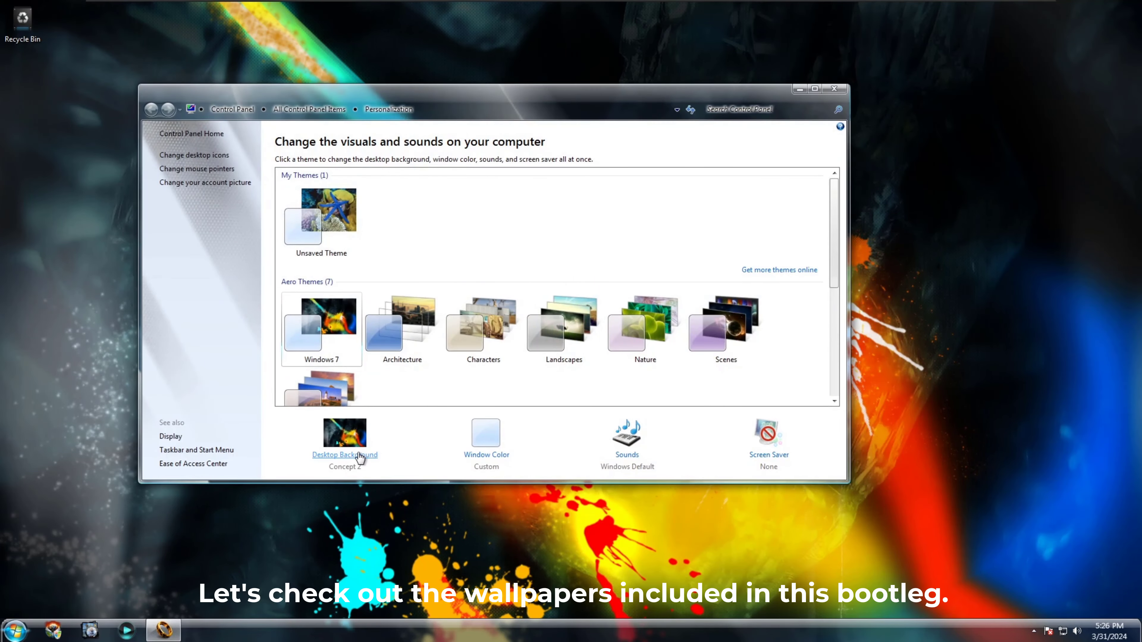
pyautogui.click(360, 455)
pyautogui.click(373, 178)
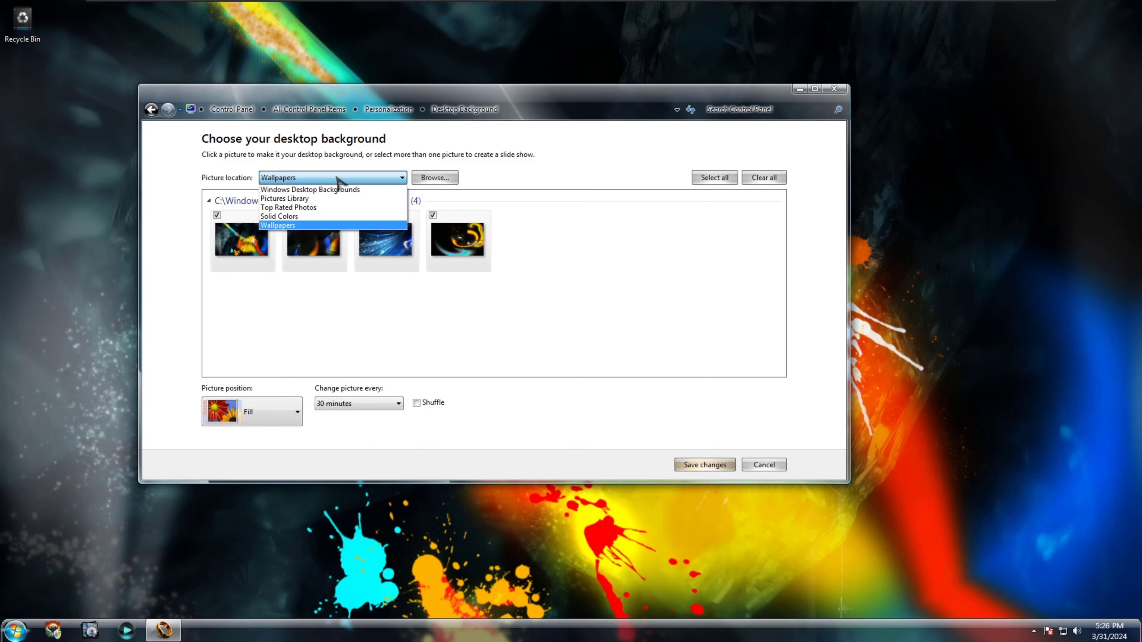
pyautogui.click(317, 191)
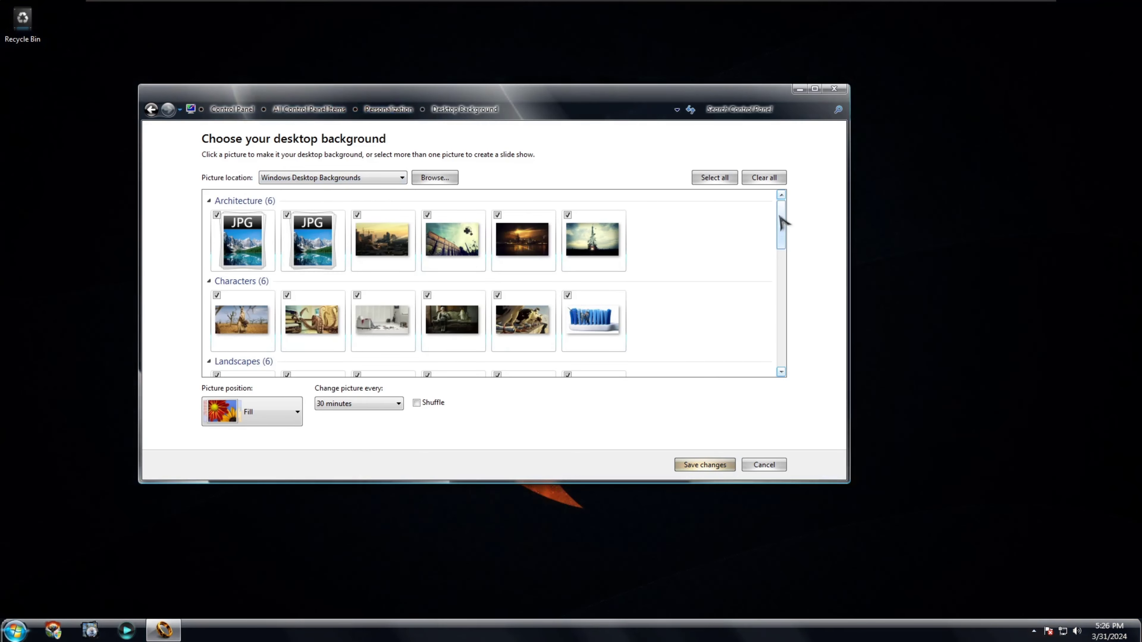
pyautogui.moveTo(781, 221); pyautogui.dragTo(781, 336)
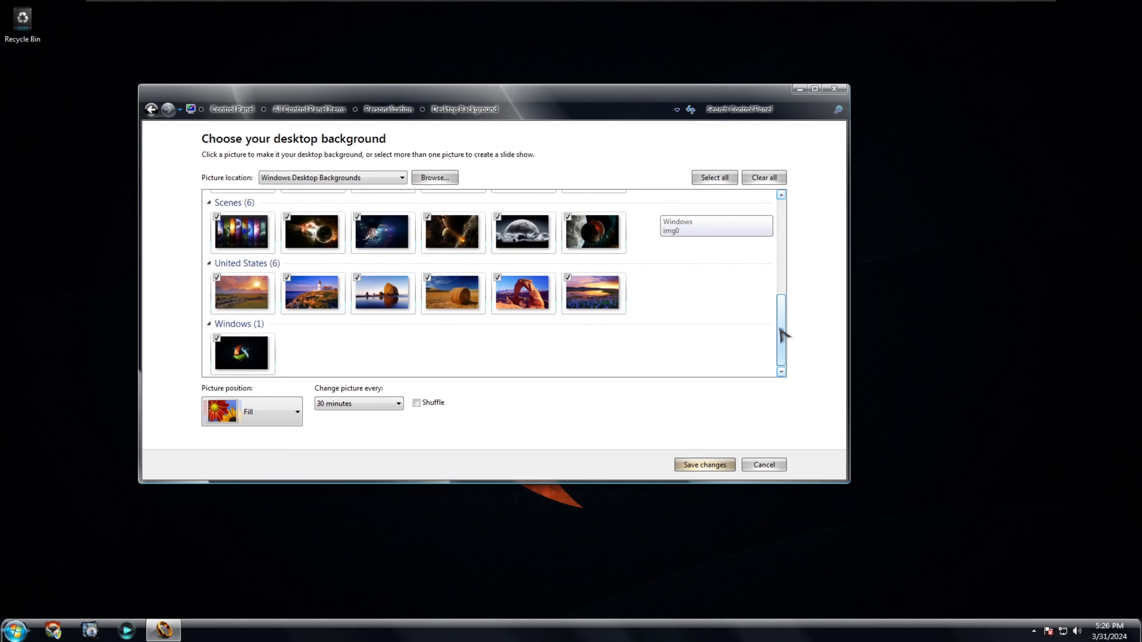
pyautogui.click(250, 354)
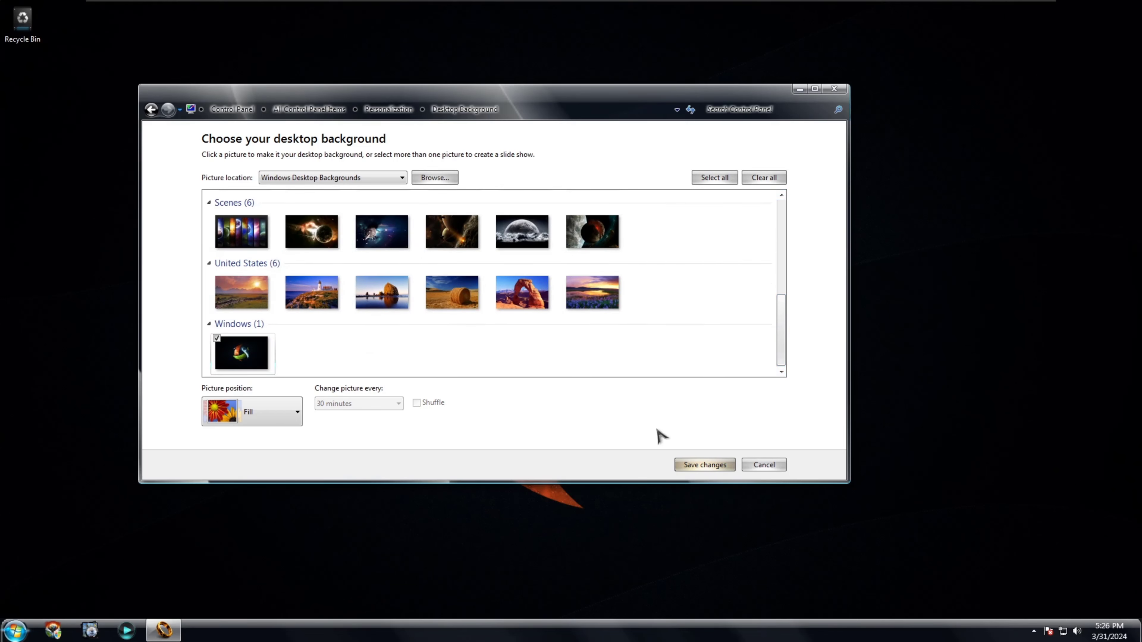
pyautogui.click(706, 465)
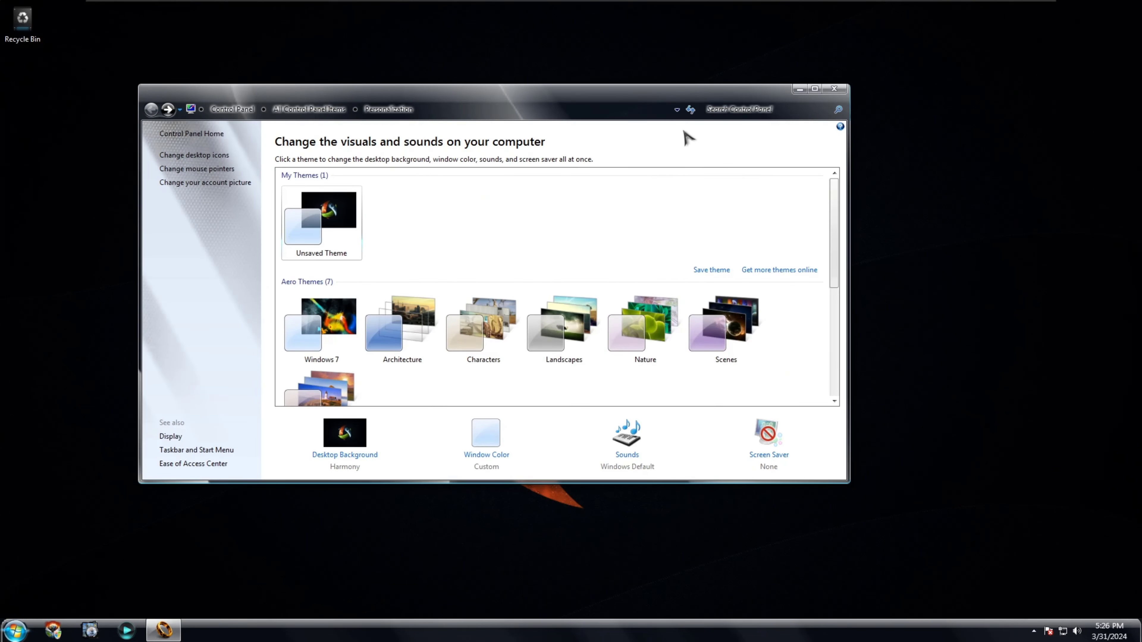
# Reopen the desktop background choices and preview the Architecture wallpapers, including the Eiffel Tower picture, with the window moved out of the way
pyautogui.click(366, 450)
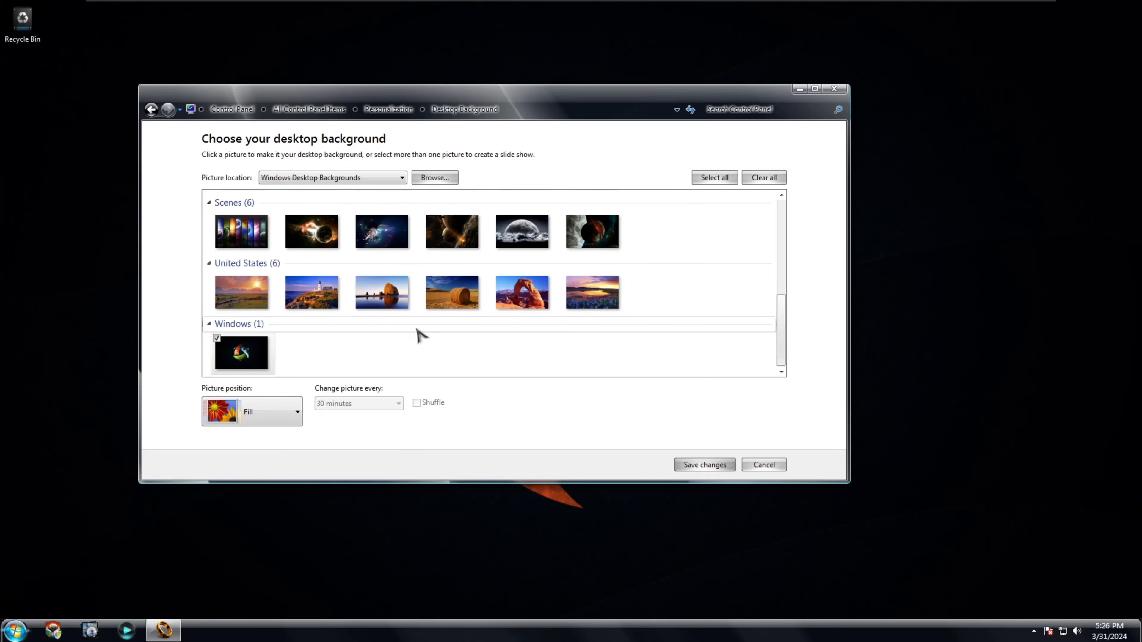
pyautogui.moveTo(782, 335); pyautogui.dragTo(758, 229)
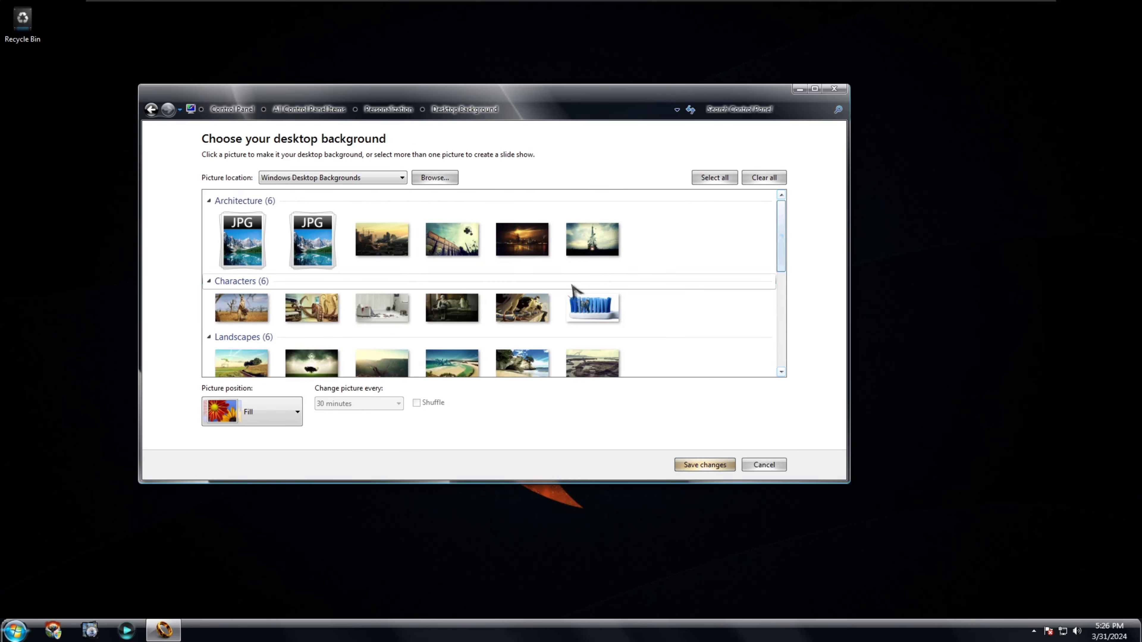
pyautogui.click(268, 256)
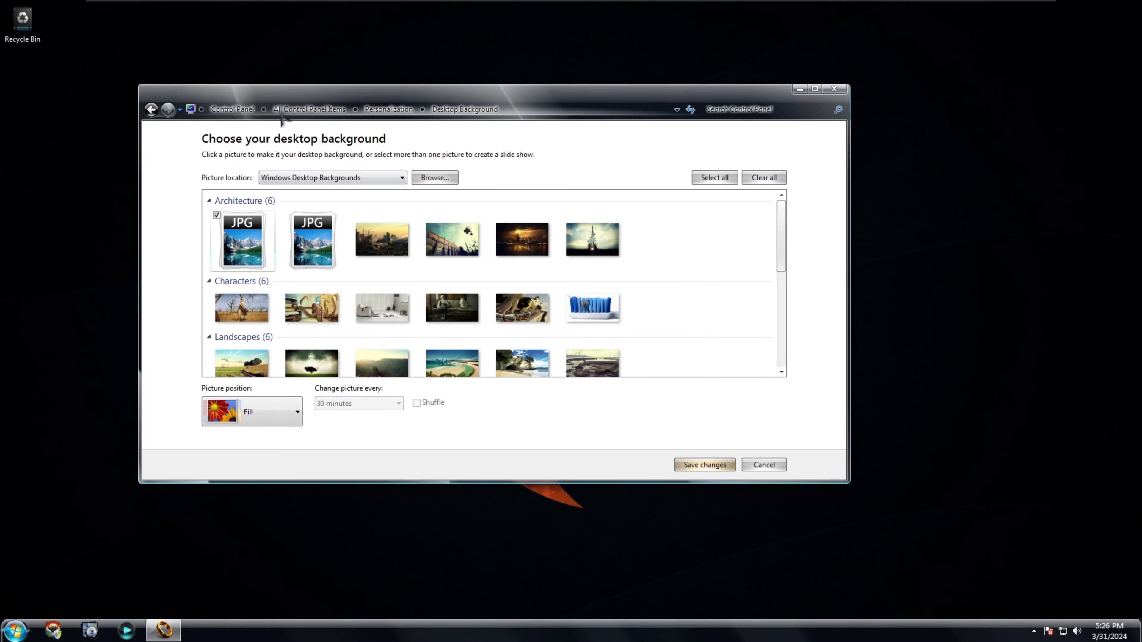
pyautogui.moveTo(269, 97); pyautogui.dragTo(411, 341)
pyautogui.click(454, 483)
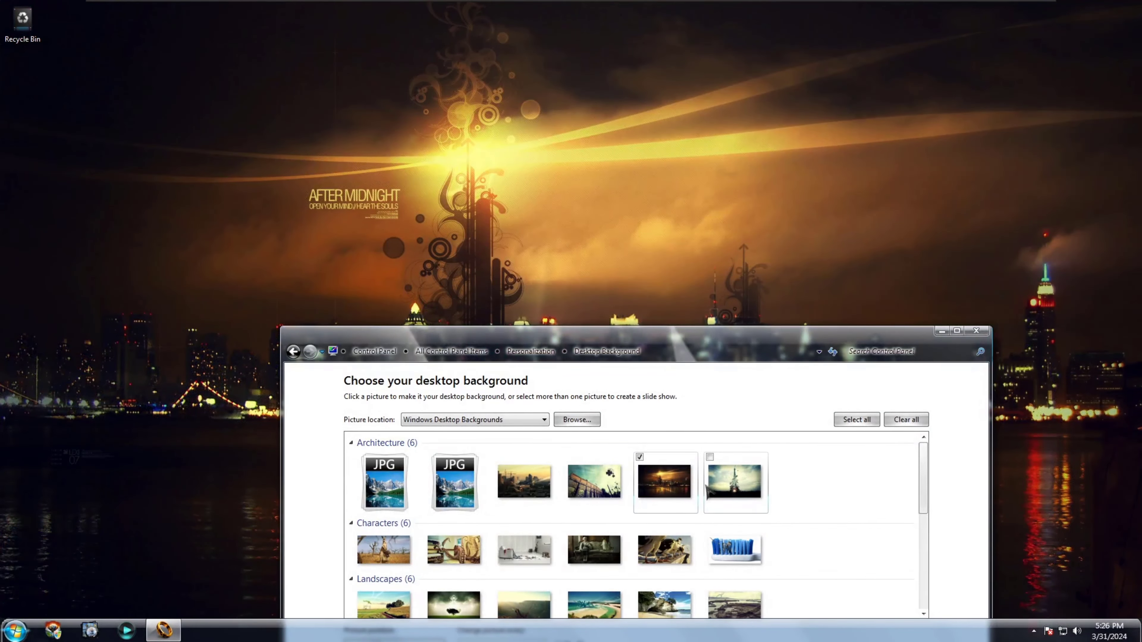
pyautogui.click(709, 490)
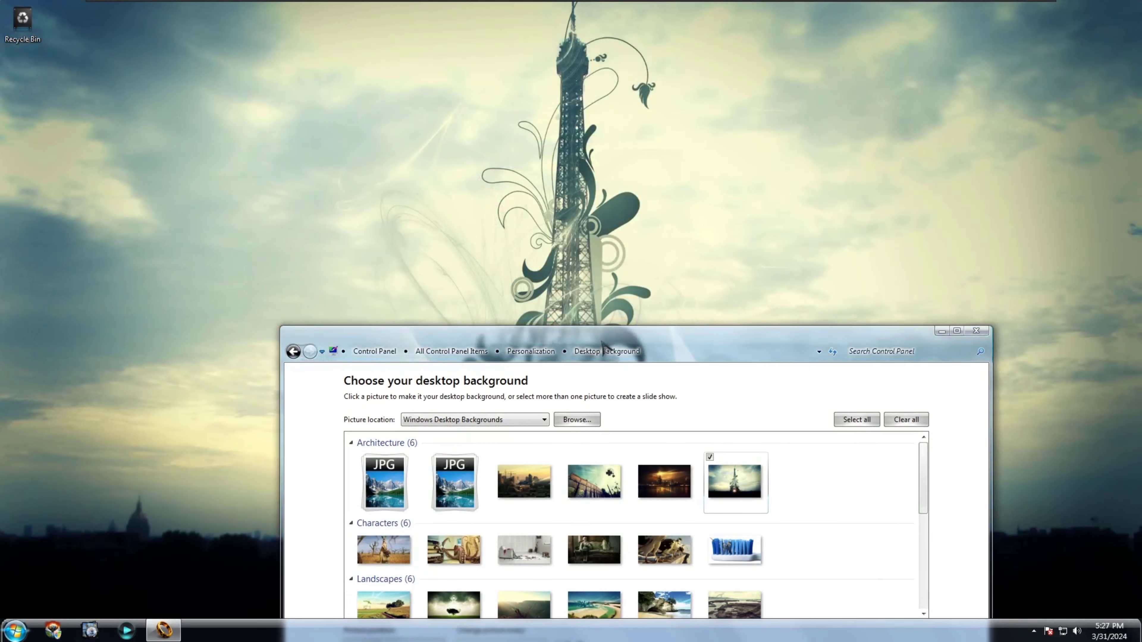
# Preview the Characters wallpapers one by one, from the kangaroo picture to the blue toothbrush picture, moving the window to reveal the desktop
pyautogui.moveTo(596, 335); pyautogui.dragTo(429, 191)
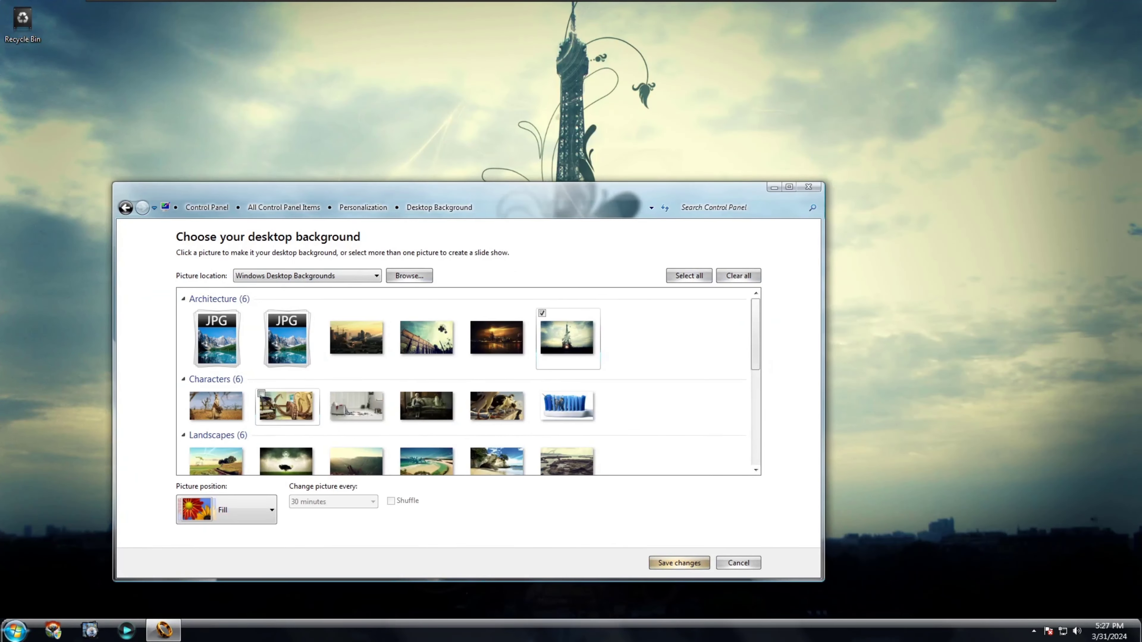
pyautogui.click(228, 417)
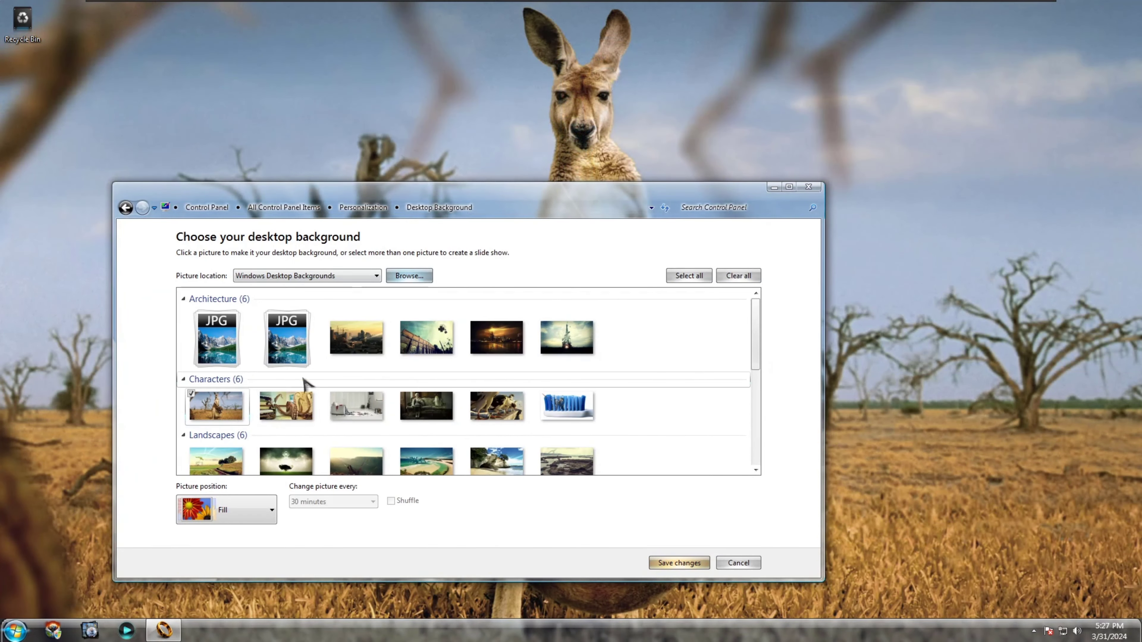
pyautogui.click(299, 398)
pyautogui.moveTo(495, 198); pyautogui.dragTo(707, 122)
pyautogui.click(427, 367)
pyautogui.click(558, 330)
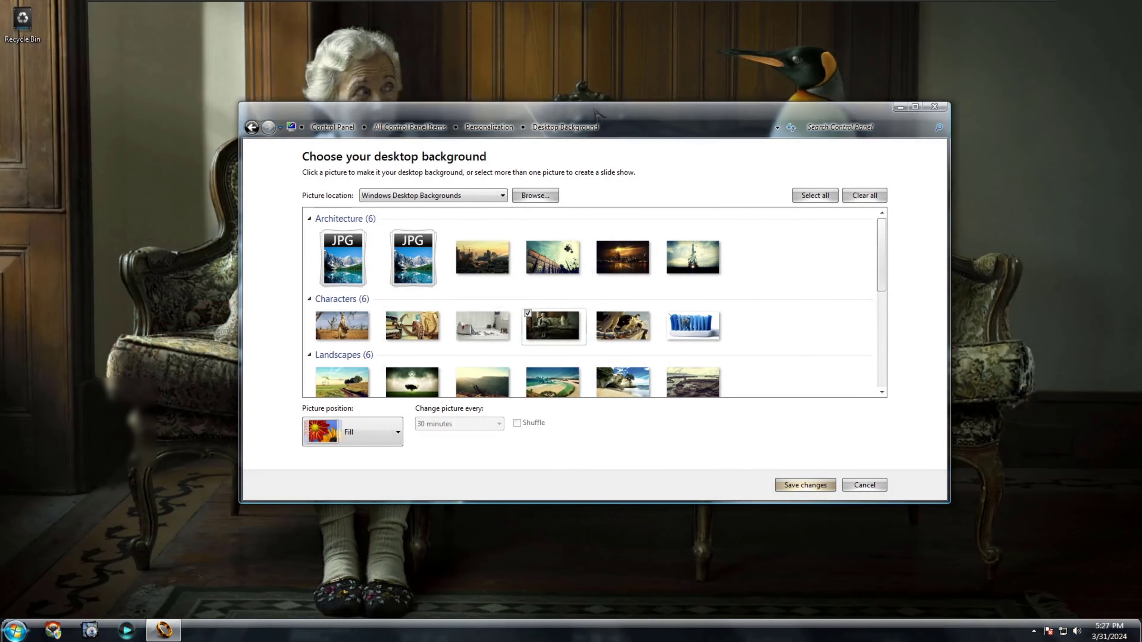
pyautogui.moveTo(597, 111); pyautogui.dragTo(544, 136)
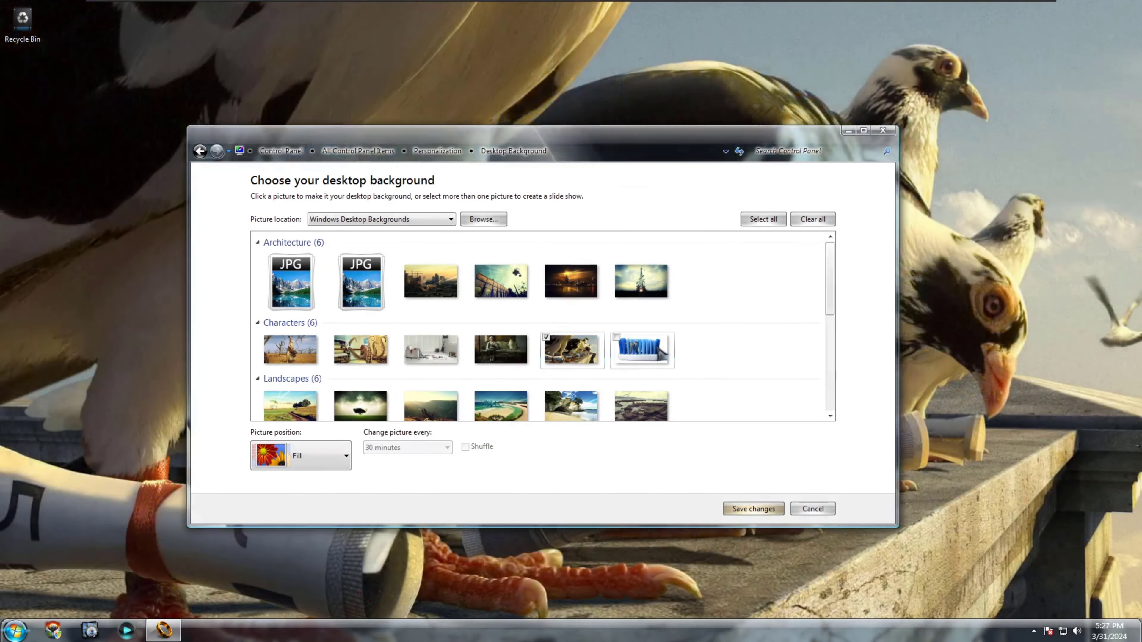
pyautogui.click(641, 349)
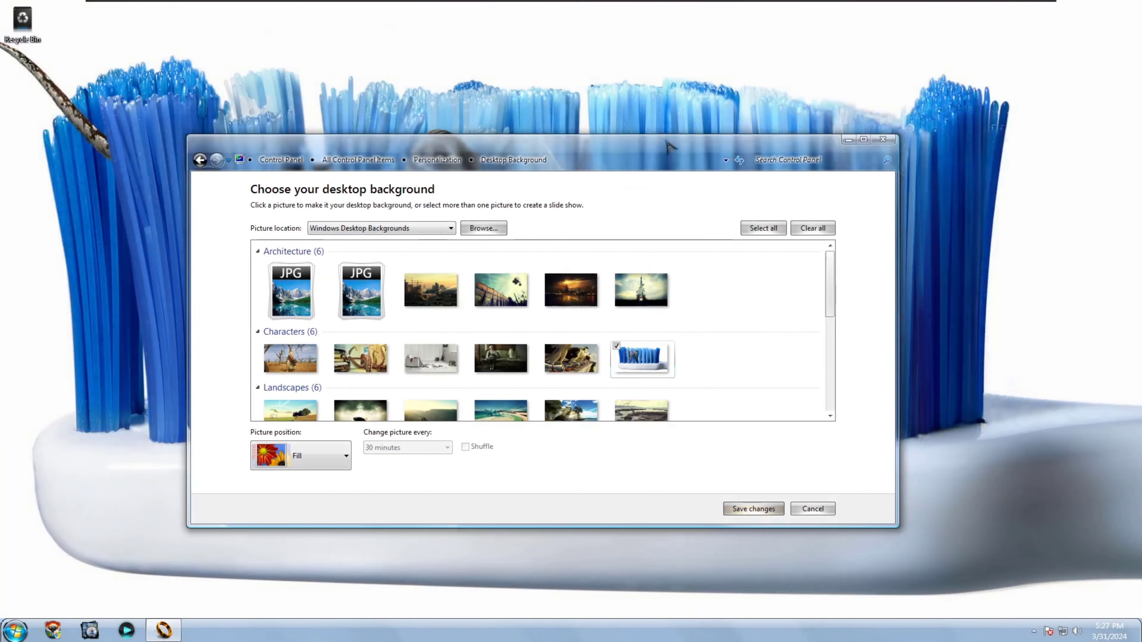
pyautogui.moveTo(660, 127); pyautogui.dragTo(680, 161)
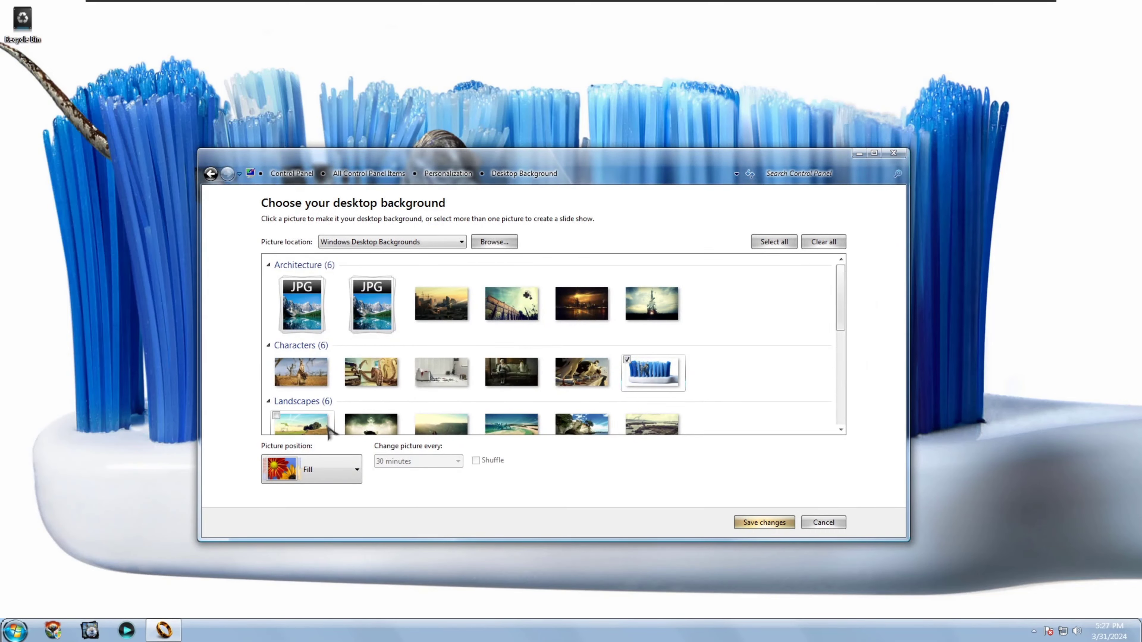
# Preview the Landscapes wallpapers one by one, from the green field with a dirt track to the rocky shore
pyautogui.click(300, 426)
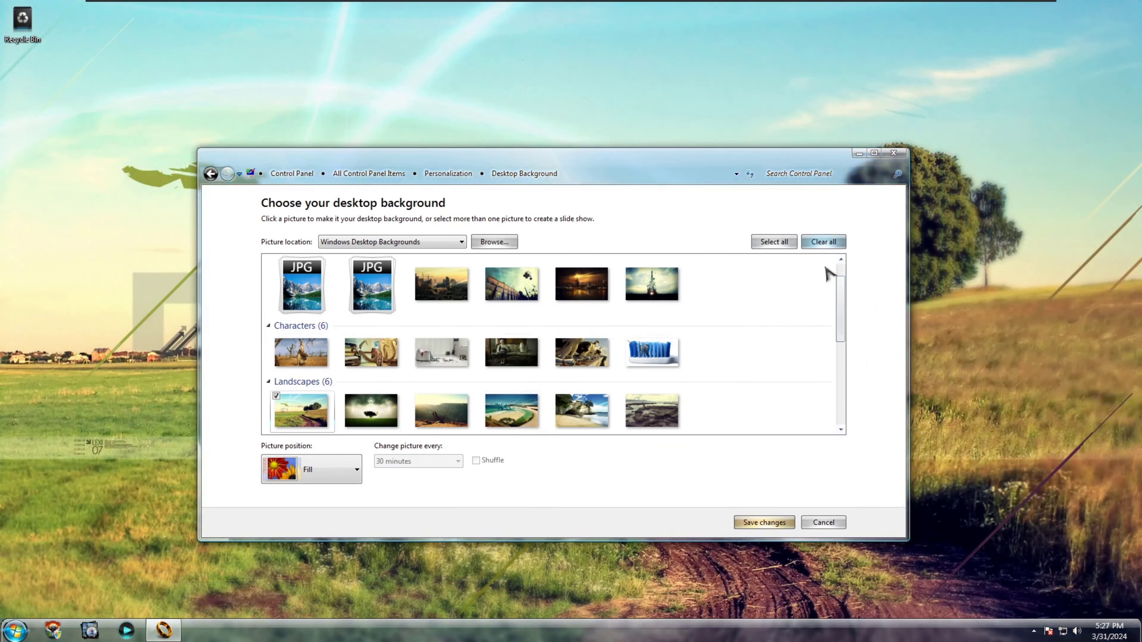
pyautogui.scroll(-2, 829, 273)
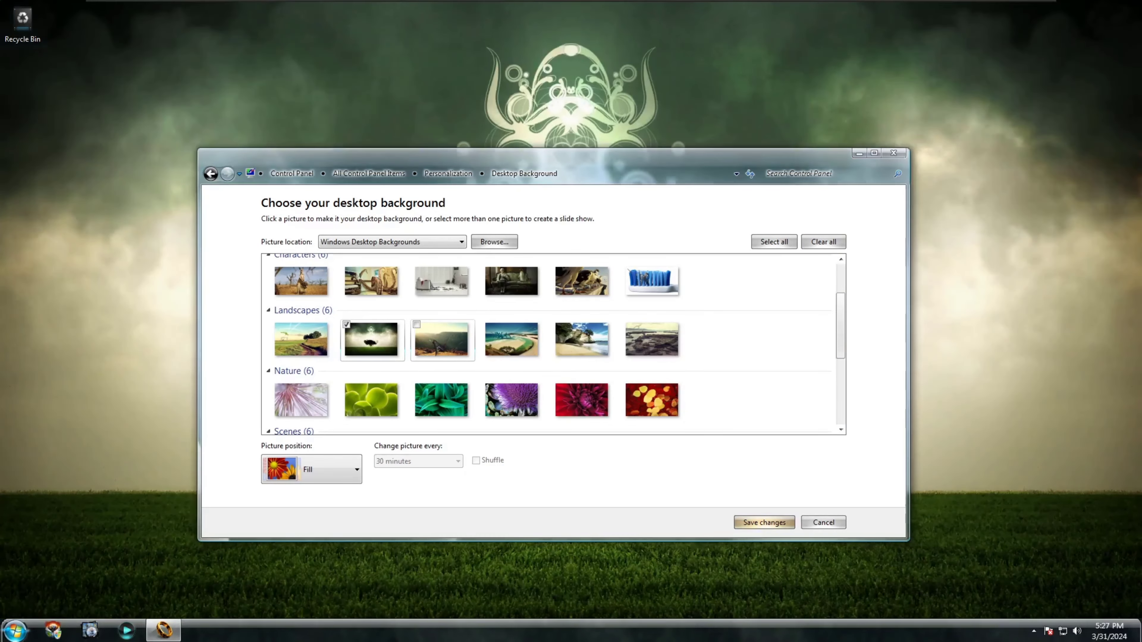
pyautogui.click(441, 340)
pyautogui.click(511, 340)
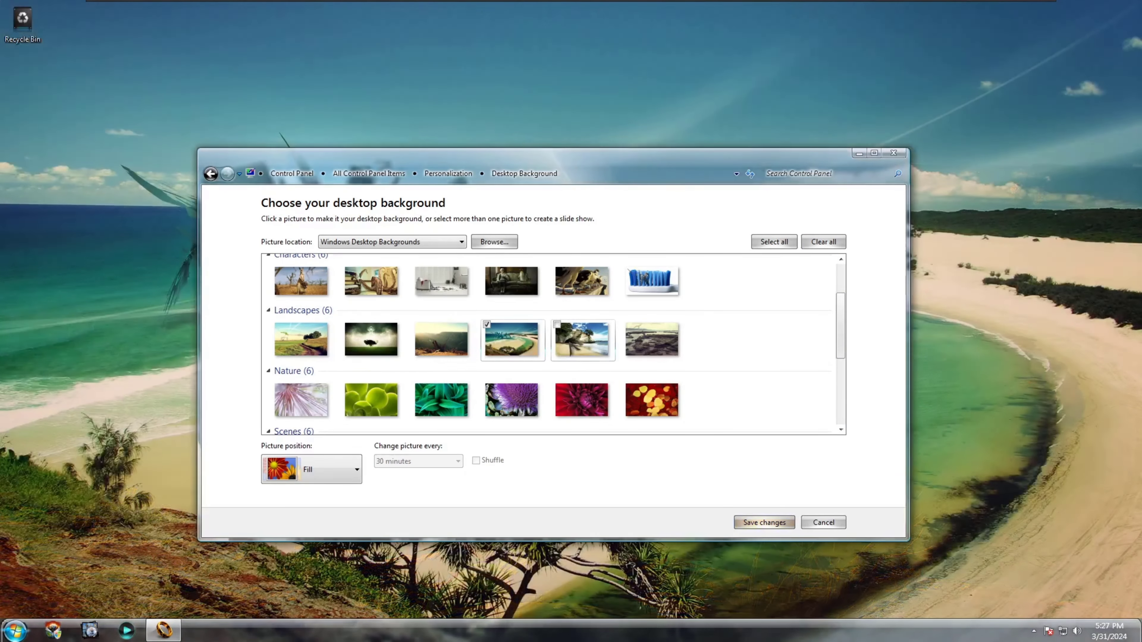
pyautogui.click(582, 340)
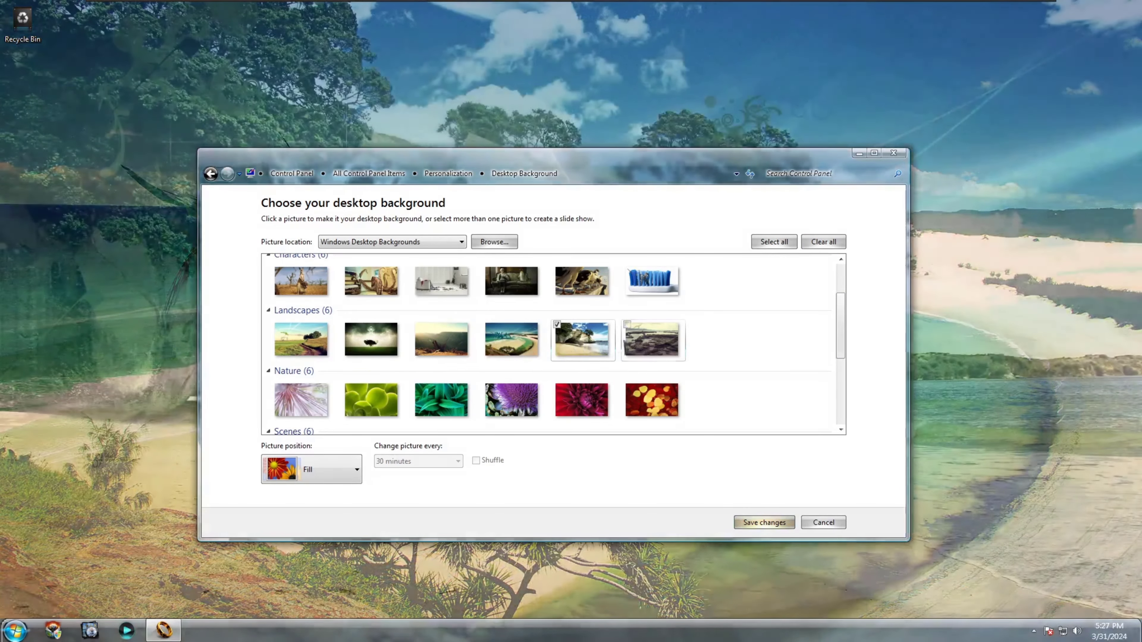
pyautogui.click(652, 340)
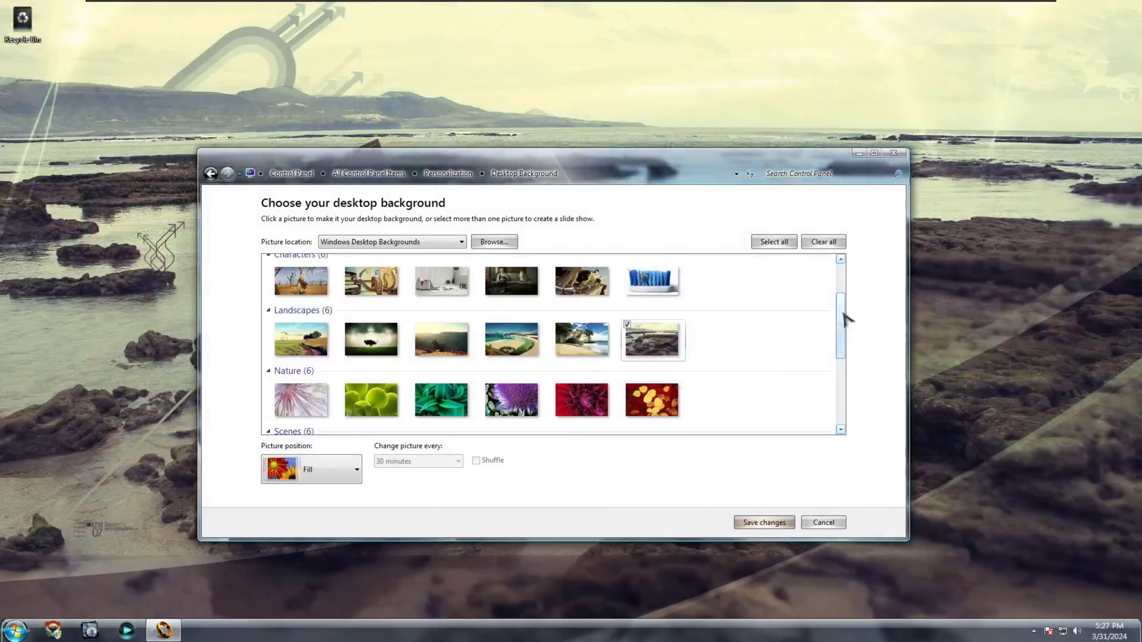
# Preview all the space wallpapers in the Scenes group, moving the window out of the way to see them
pyautogui.scroll(-3, 841, 321)
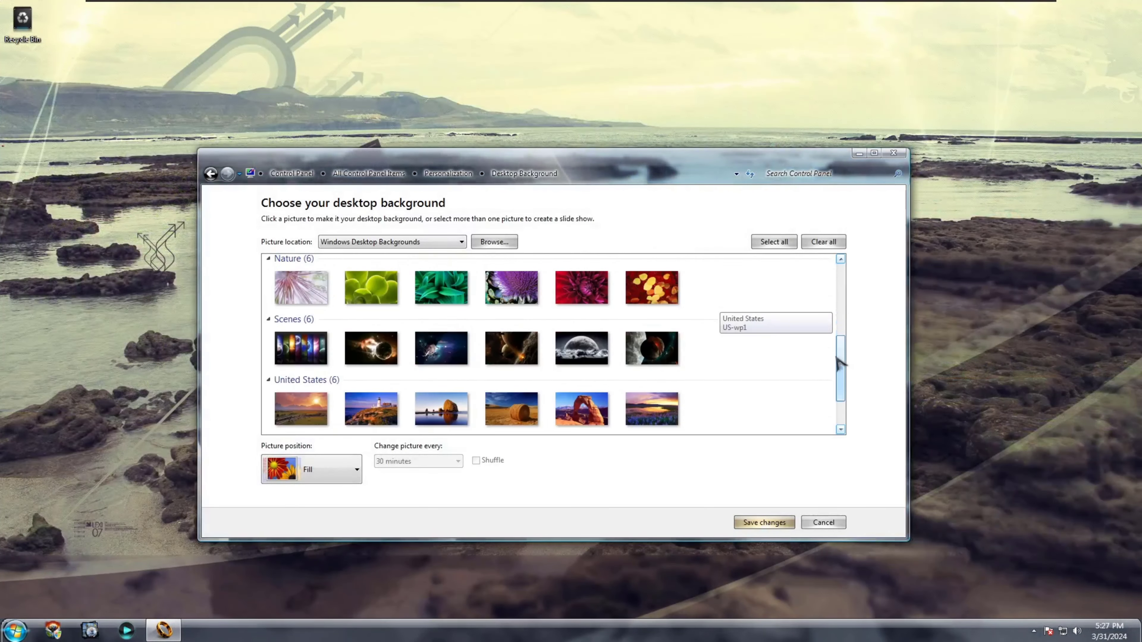
pyautogui.click(301, 344)
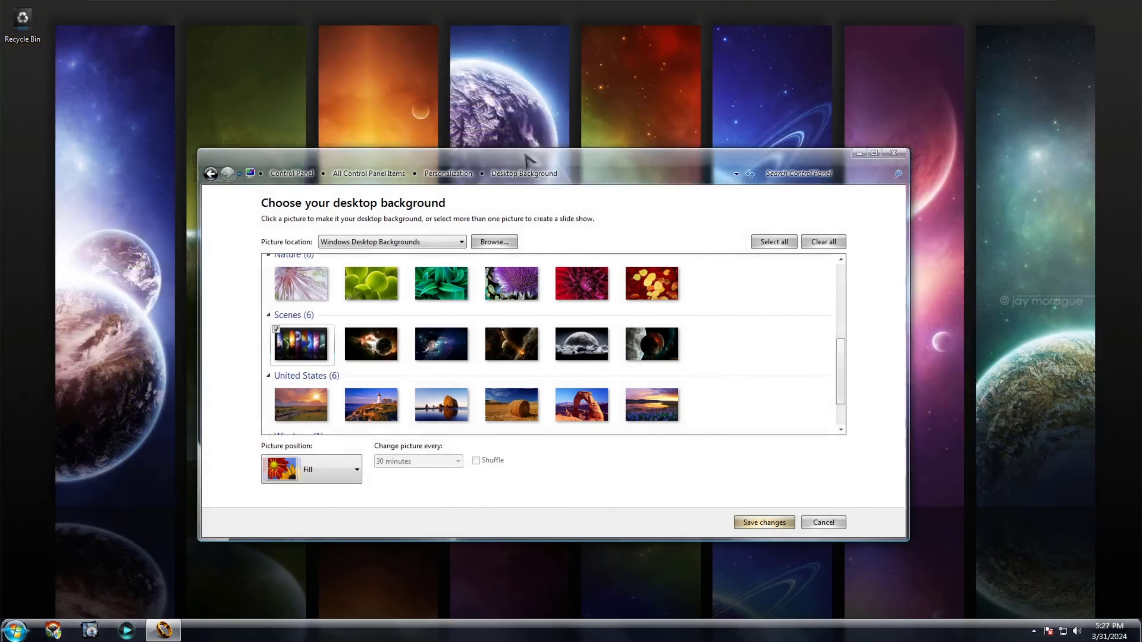
pyautogui.moveTo(530, 158); pyautogui.dragTo(692, 313)
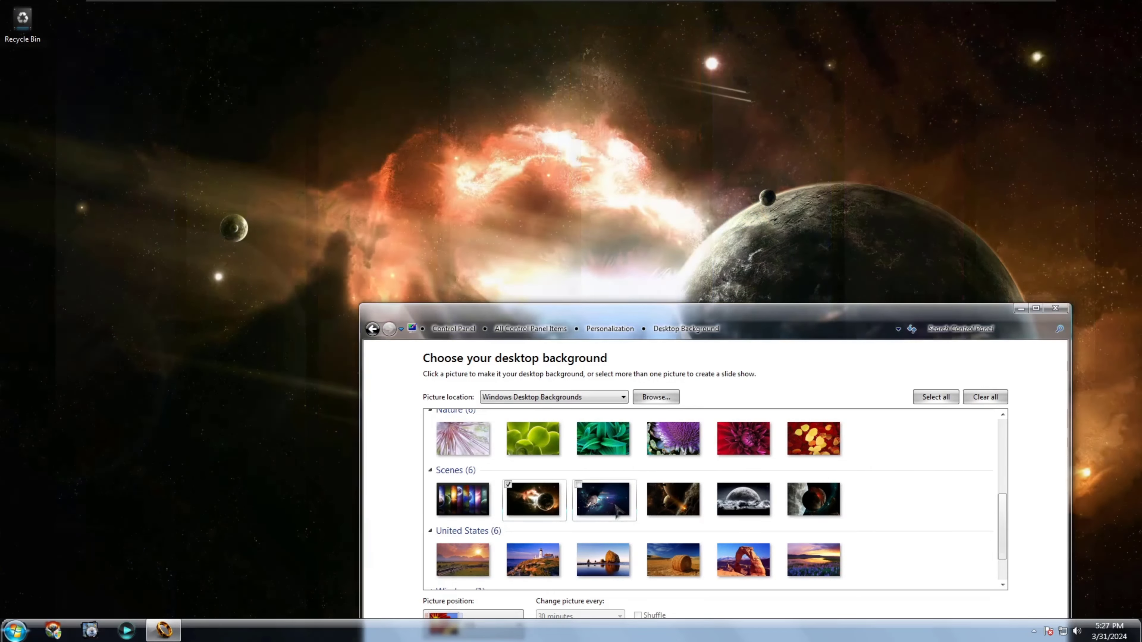
pyautogui.click(616, 508)
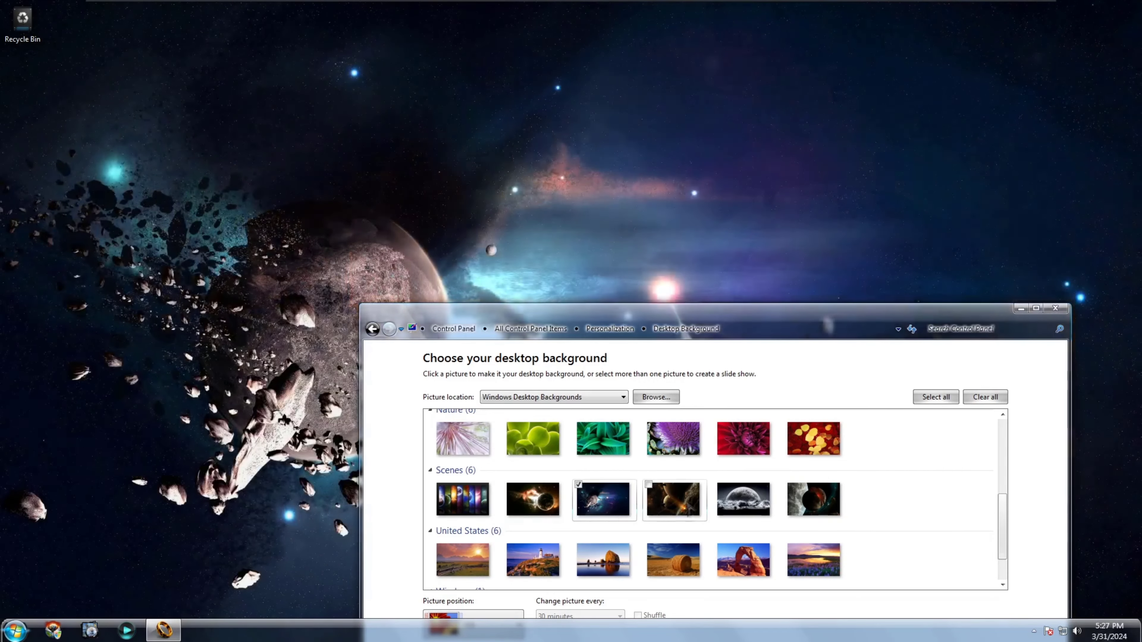
pyautogui.click(673, 499)
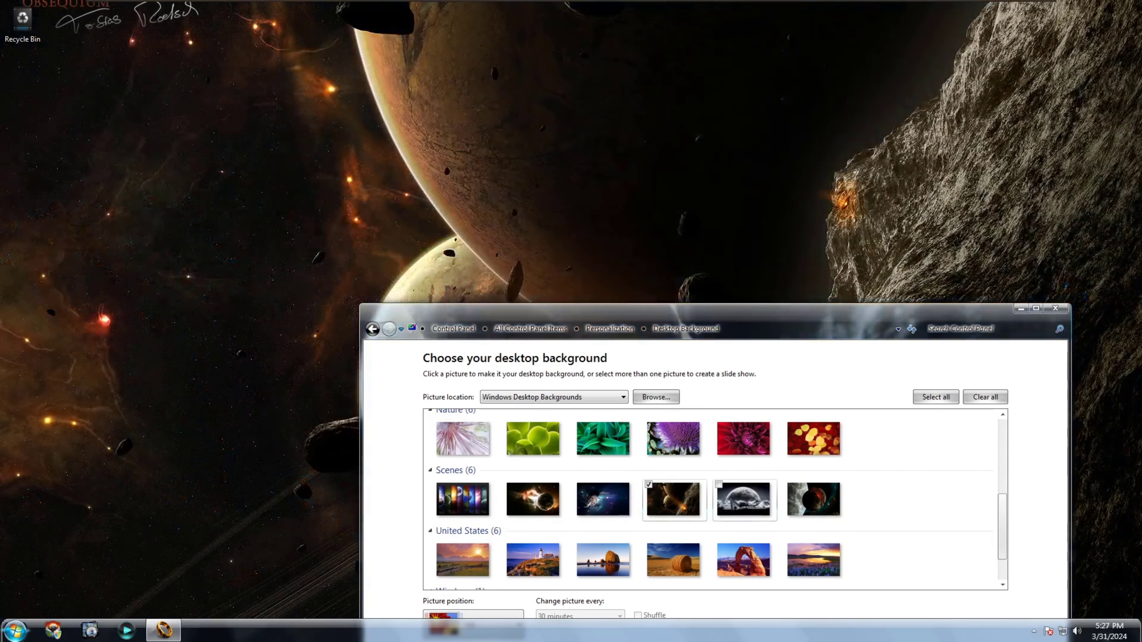
pyautogui.click(744, 499)
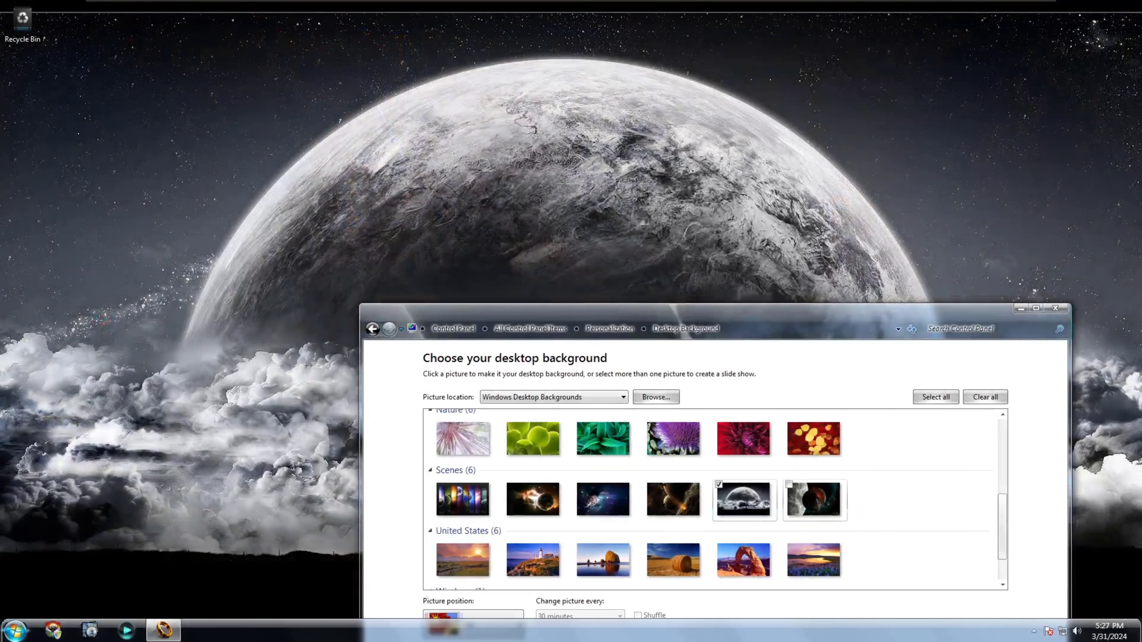
pyautogui.click(814, 500)
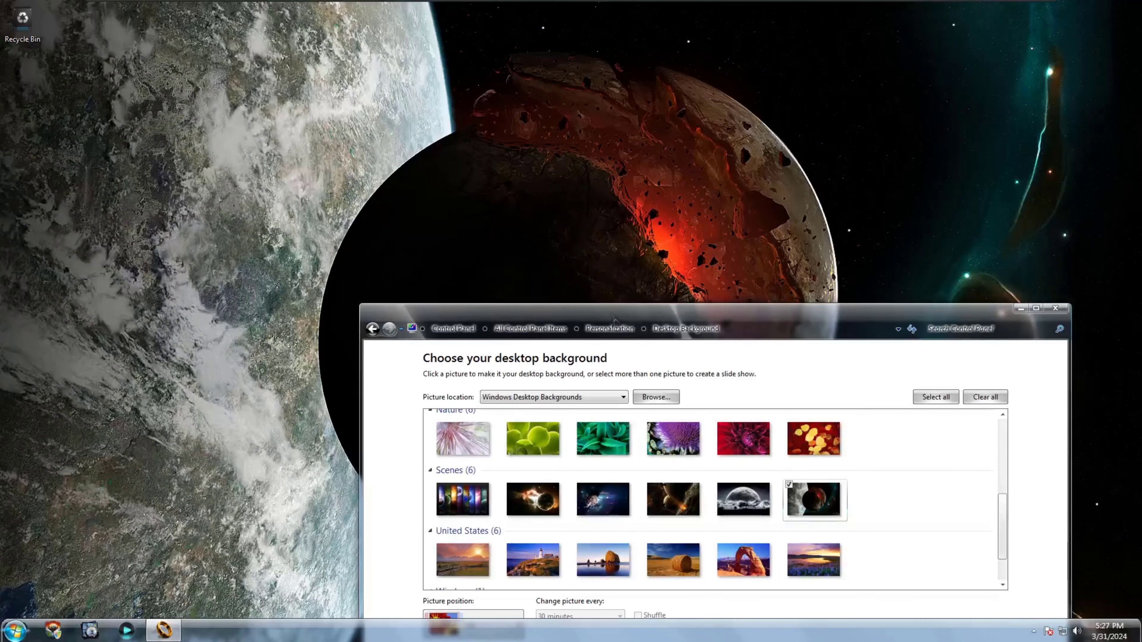
pyautogui.moveTo(613, 317); pyautogui.dragTo(432, 136)
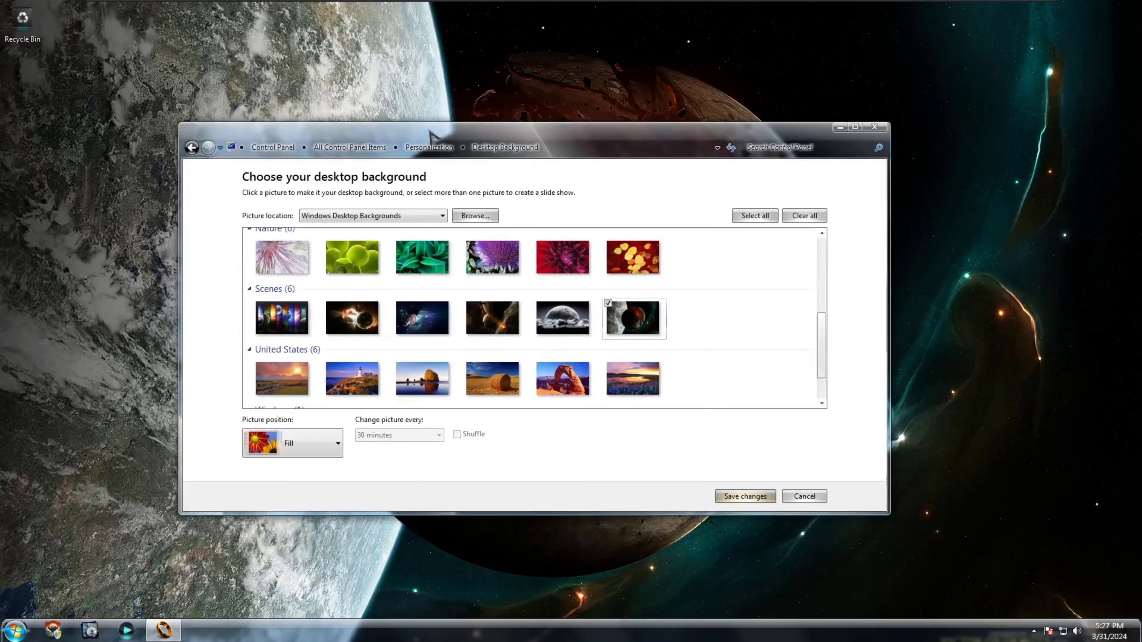
# Set the desktop background to the picture in the Windows group, save the change, and close the Personalization window
pyautogui.scroll(-2, 442, 364)
pyautogui.click(282, 384)
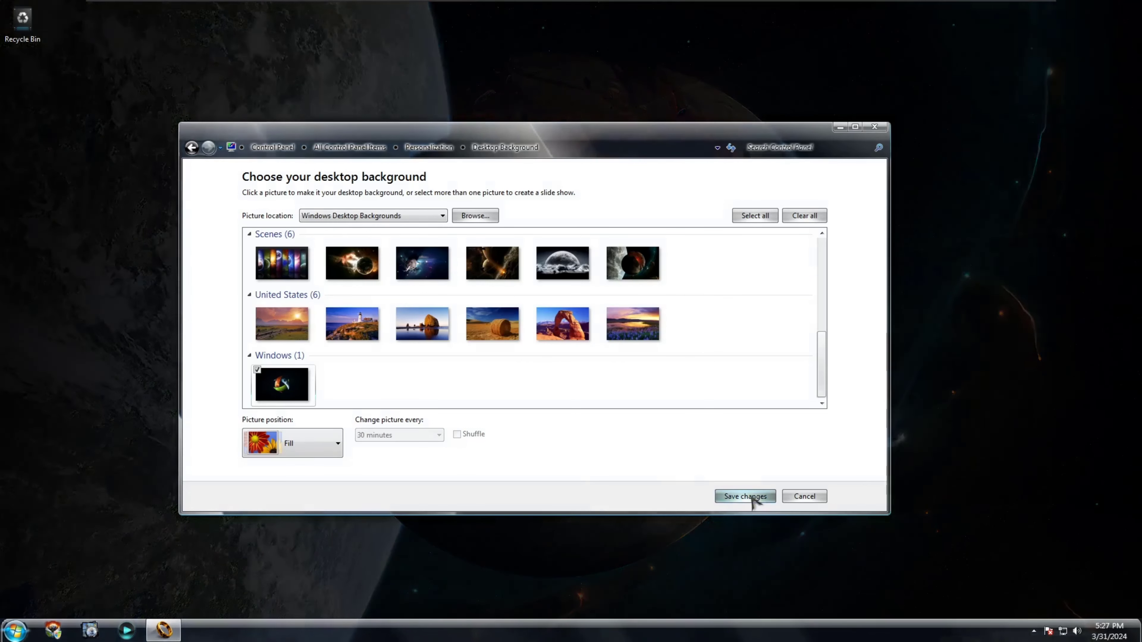
pyautogui.click(748, 497)
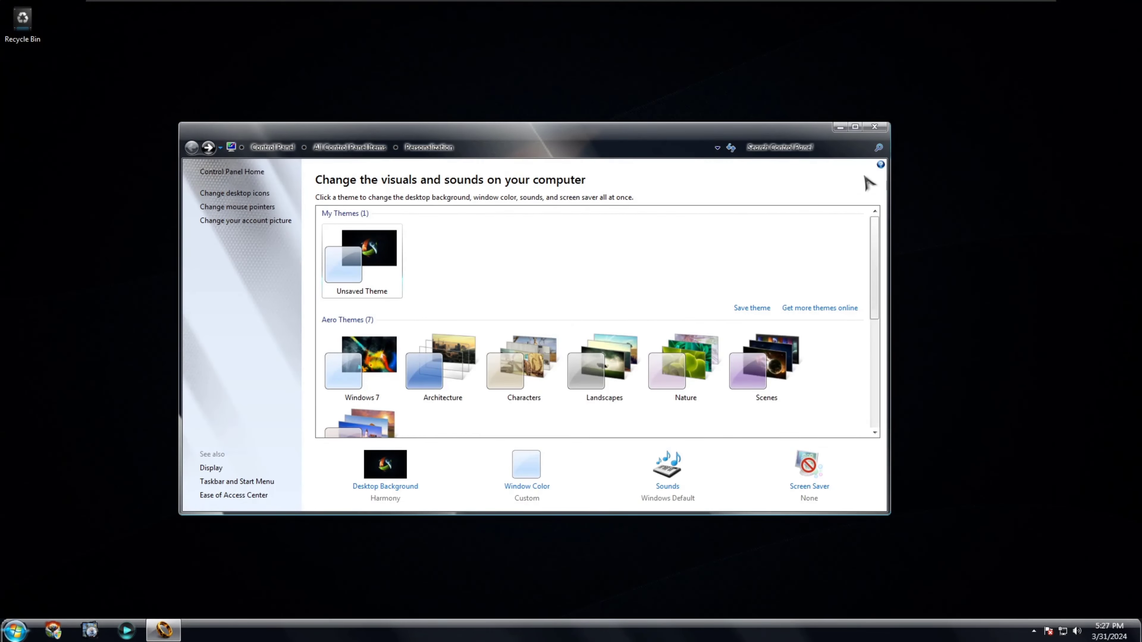
pyautogui.click(874, 127)
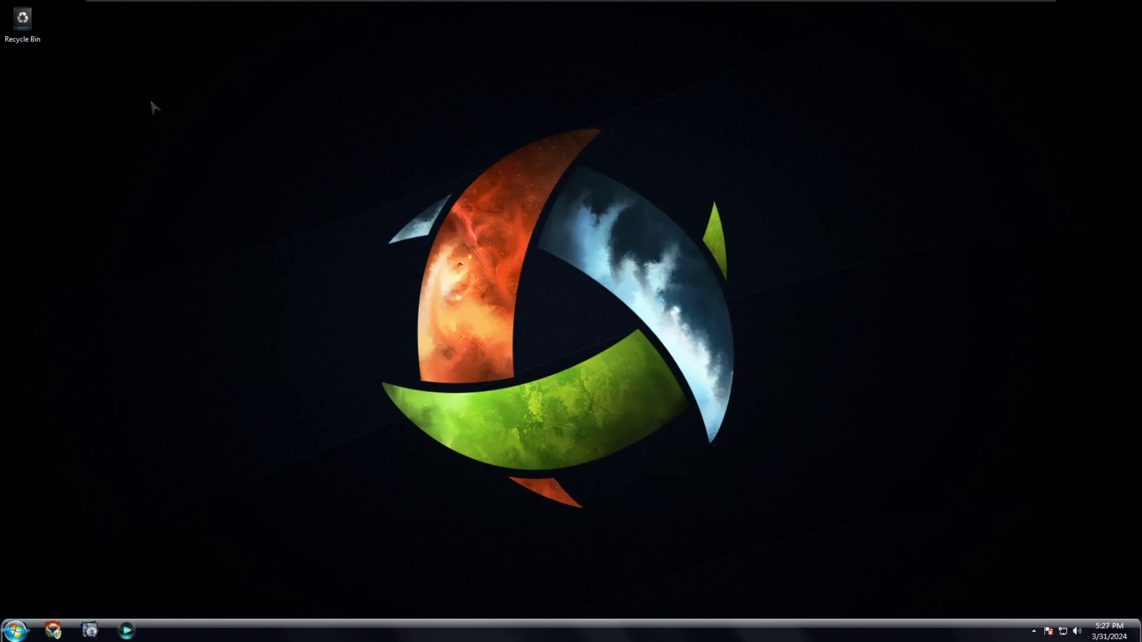
# Shut down the computer
pyautogui.press('super')
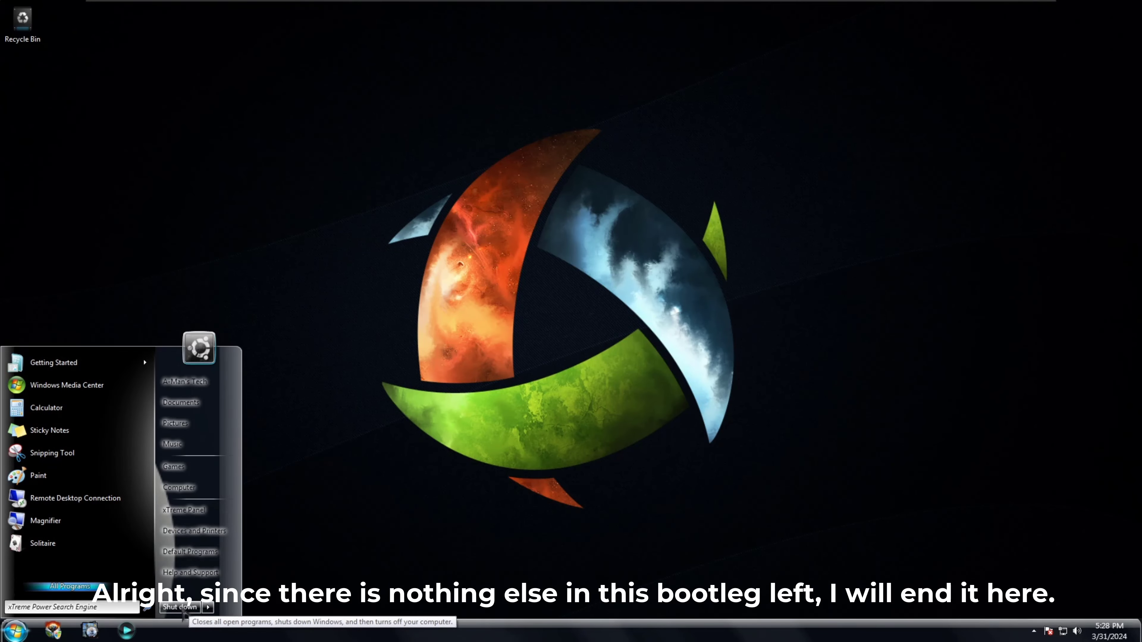
pyautogui.click(180, 607)
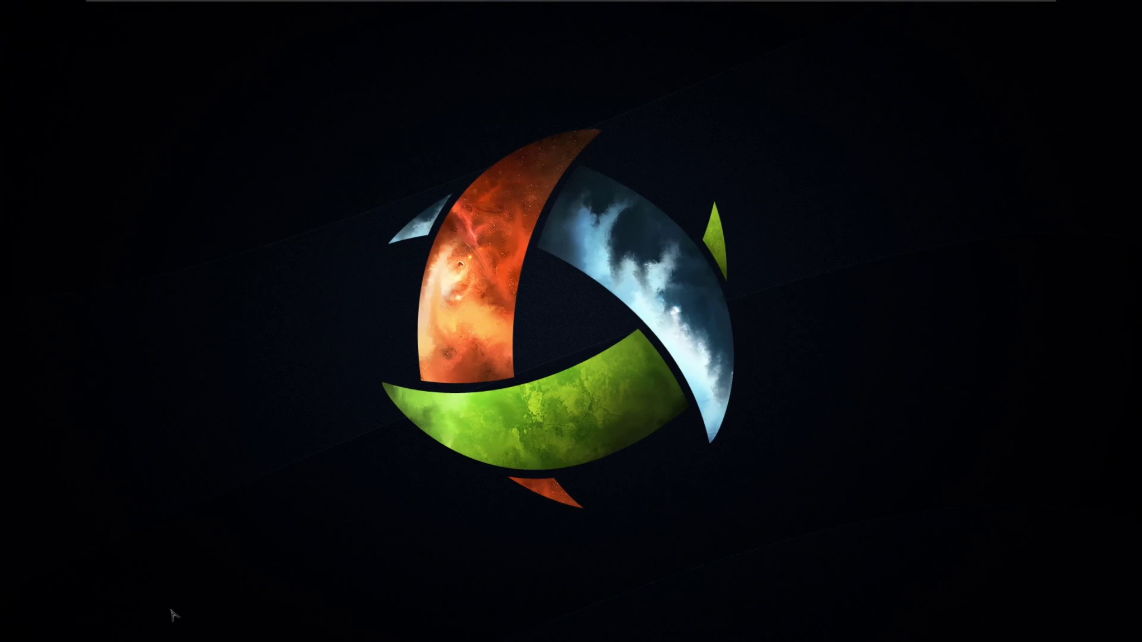